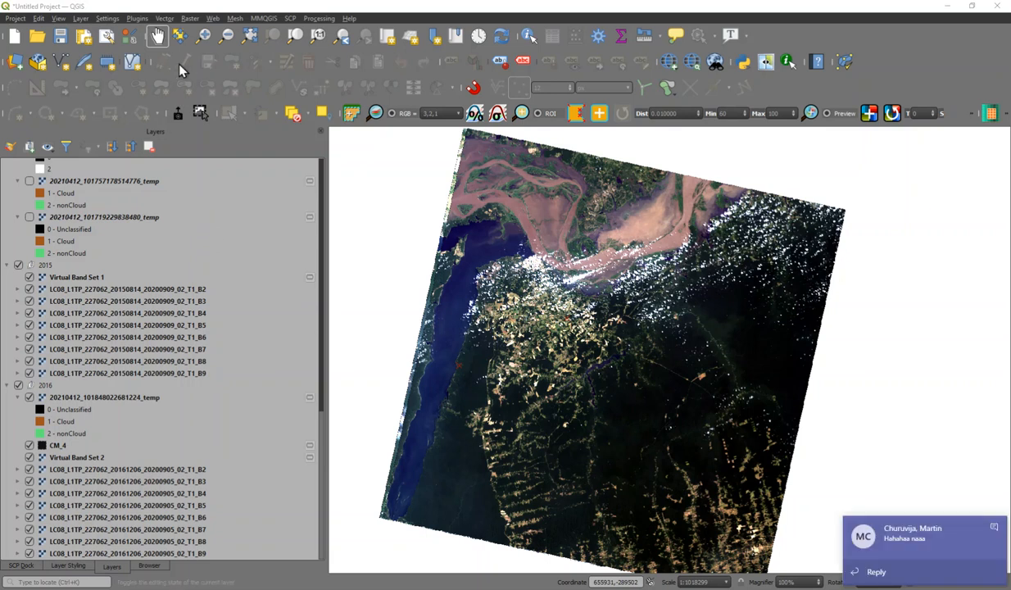
# Create a print layout titled brazil_2015 and add a map in the upper-left quarter of its page.
pyautogui.click(86, 39)
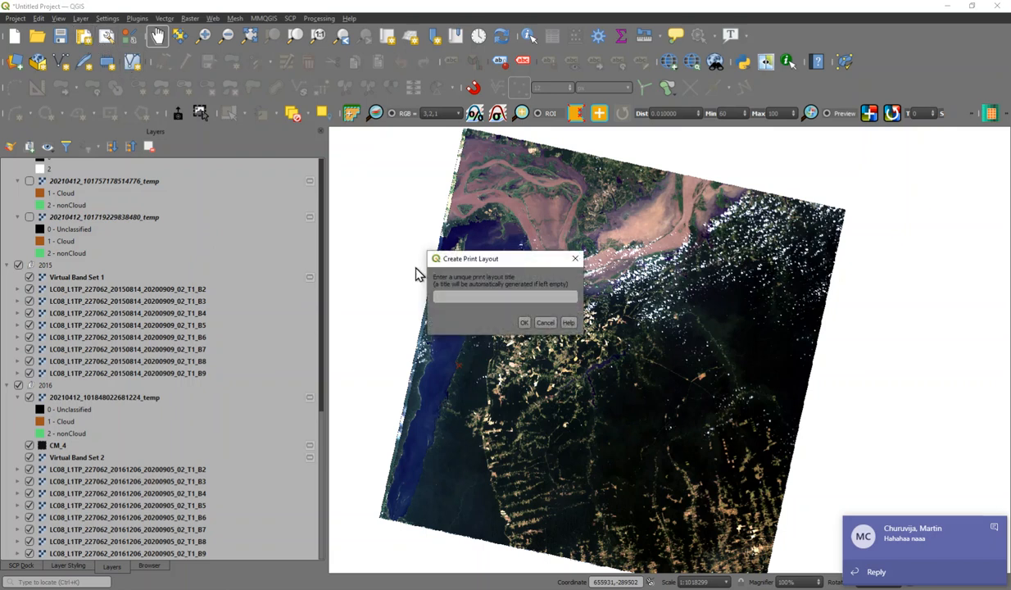
pyautogui.write('brazil_105')
pyautogui.press('BackSpace')
pyautogui.press('BackSpace')
pyautogui.write('2015')
pyautogui.press('Return')
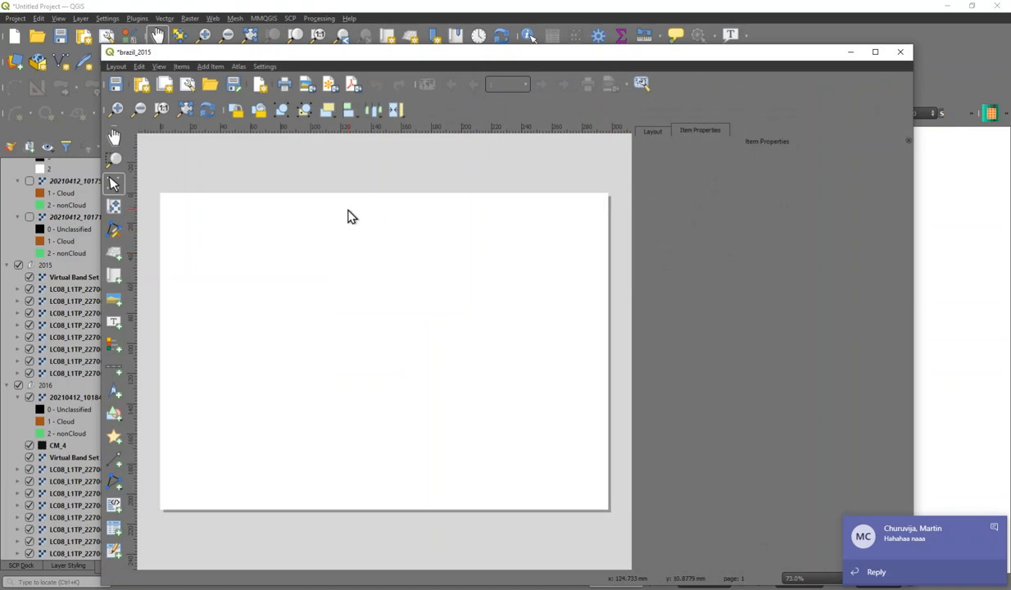
pyautogui.click(875, 52)
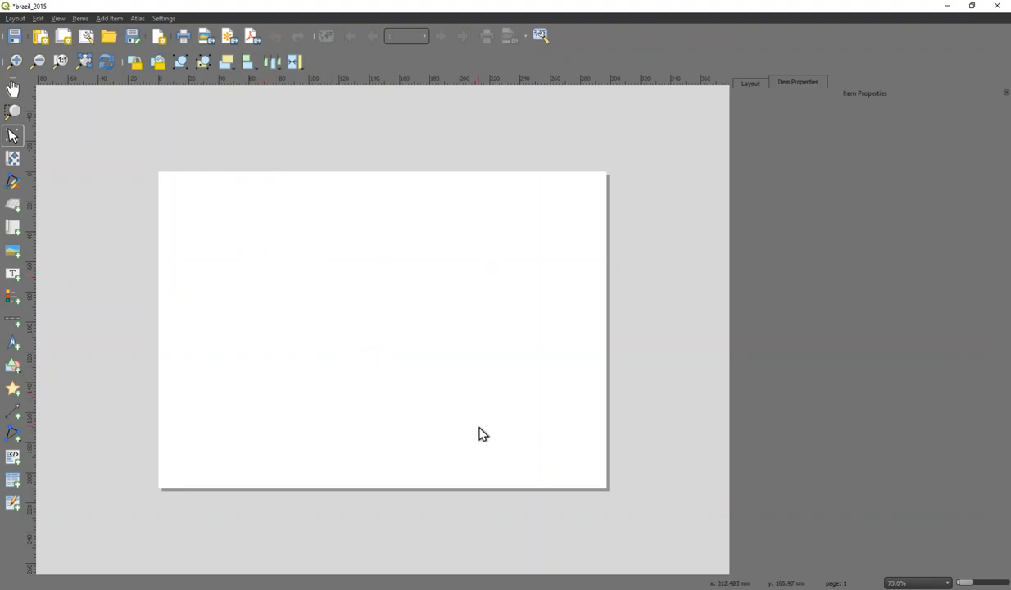
pyautogui.click(13, 232)
pyautogui.moveTo(169, 181); pyautogui.dragTo(374, 320)
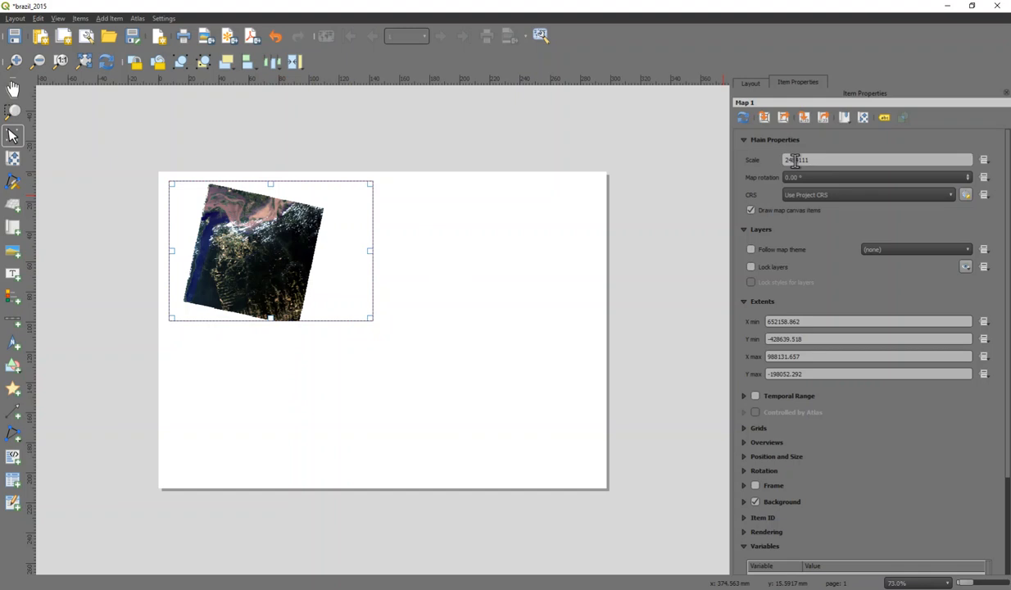
# Set the map's scale to 1204111 and shift its content so the satellite image fills the frame.
pyautogui.press('BackSpace')
pyautogui.press('BackSpace')
pyautogui.write('0')
pyautogui.press('Return')
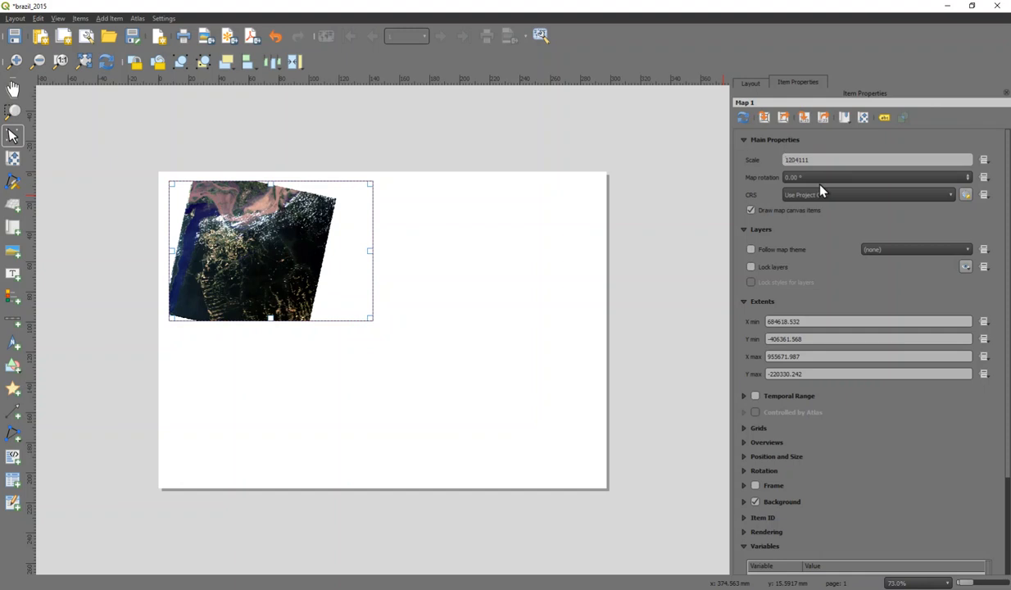
pyautogui.press('Return')
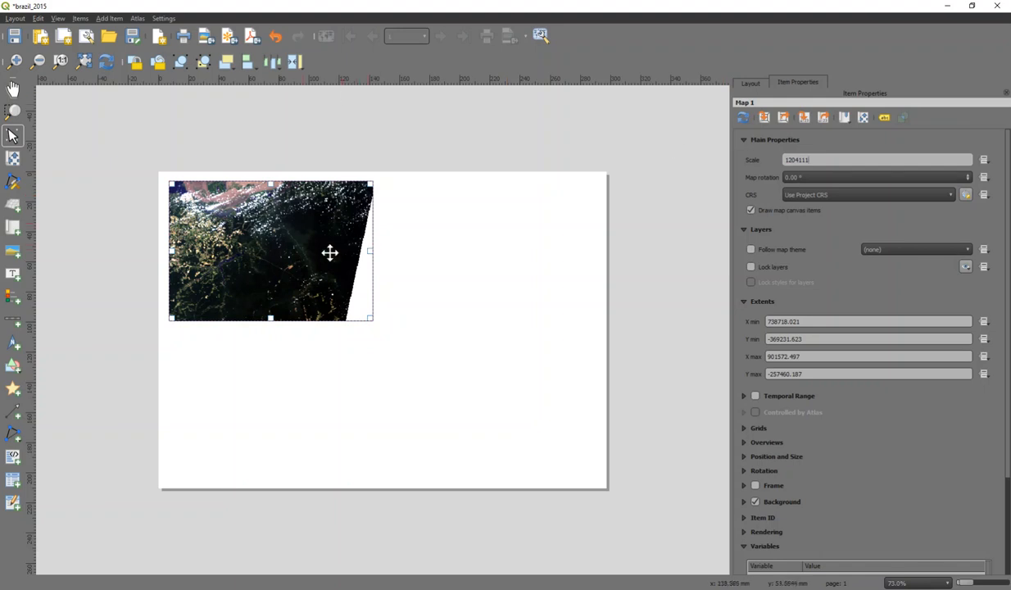
pyautogui.click(858, 117)
pyautogui.moveTo(236, 276); pyautogui.dragTo(275, 301)
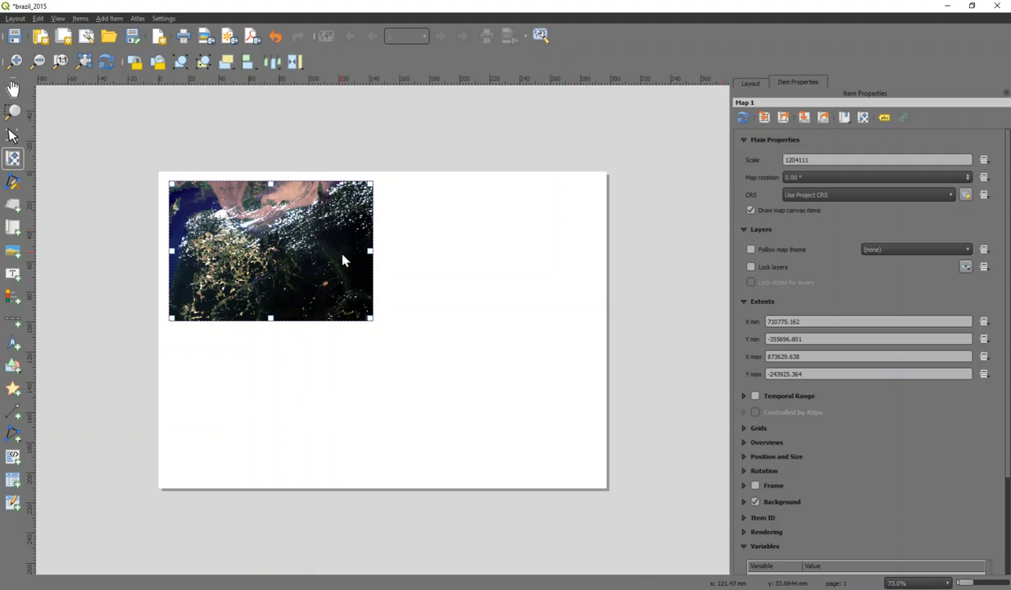
# Paste three copies of the map and arrange all four maps in a two-by-two grid on the page.
pyautogui.hotkey('ctrl', 'v')
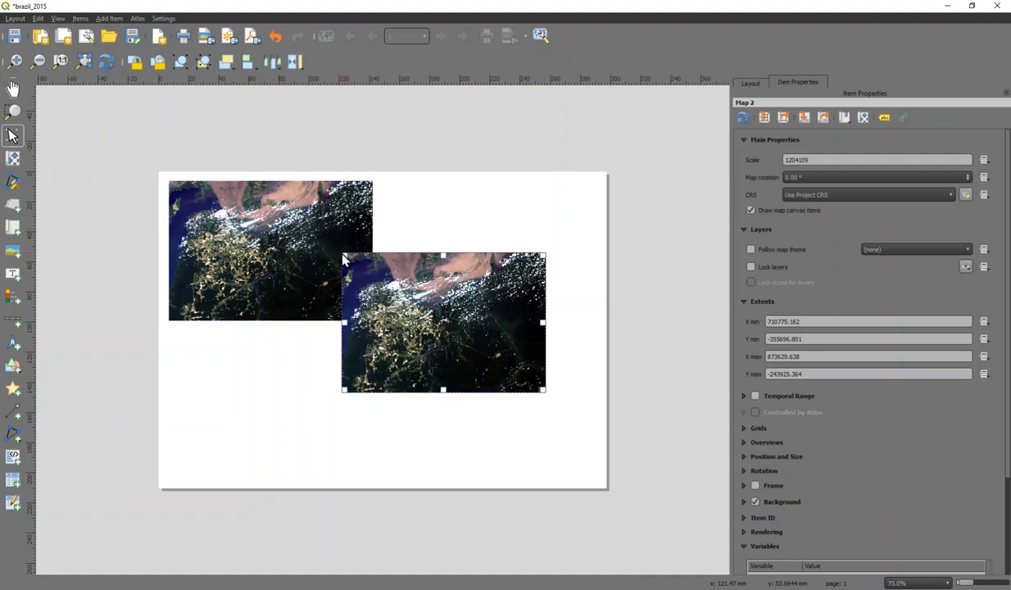
pyautogui.hotkey('ctrl', 'v')
pyautogui.moveTo(439, 289); pyautogui.dragTo(278, 379)
pyautogui.moveTo(447, 330); pyautogui.dragTo(492, 249)
pyautogui.moveTo(455, 355); pyautogui.dragTo(501, 432)
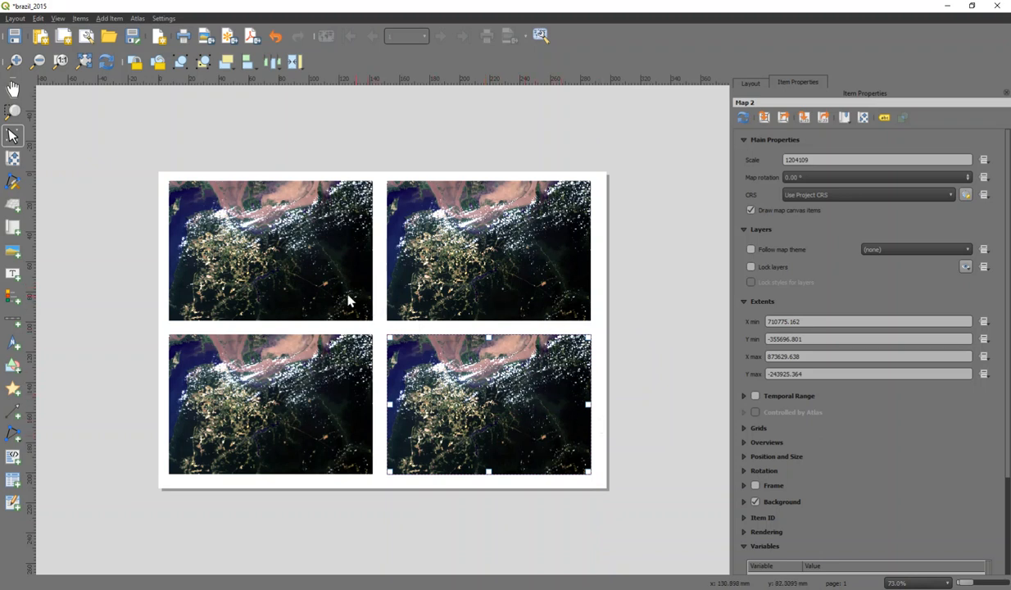
# Lock the layers of the upper-left map and add the label "Santarem 2015" beneath it.
pyautogui.click(264, 240)
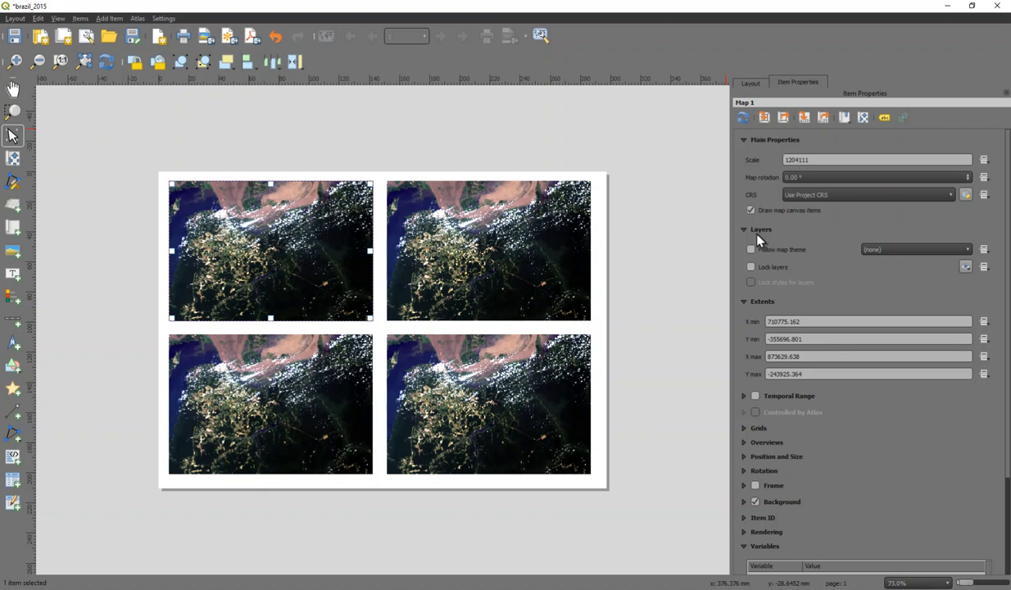
pyautogui.click(752, 268)
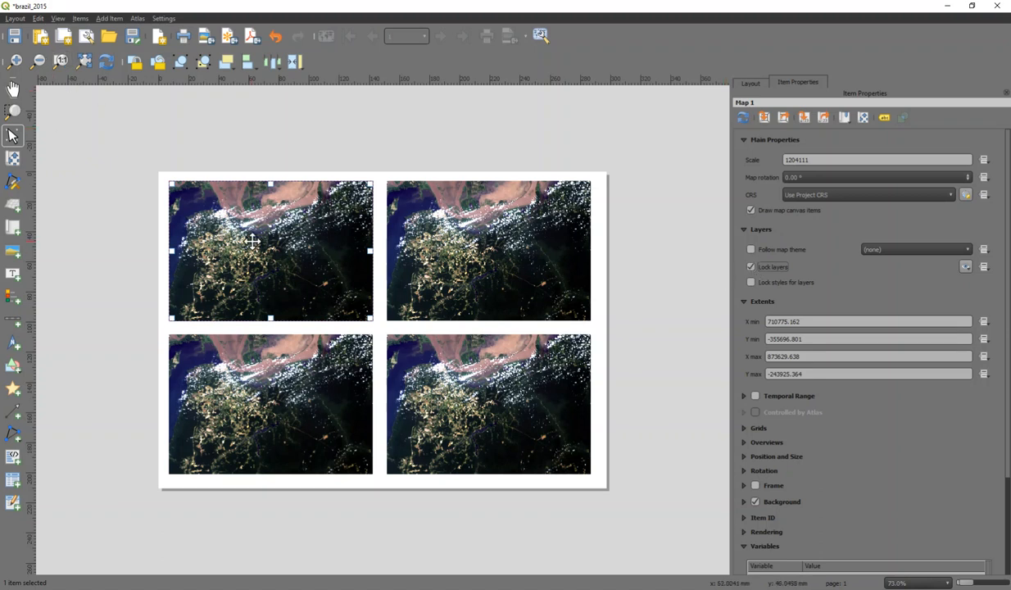
pyautogui.click(13, 273)
pyautogui.moveTo(168, 325); pyautogui.dragTo(220, 332)
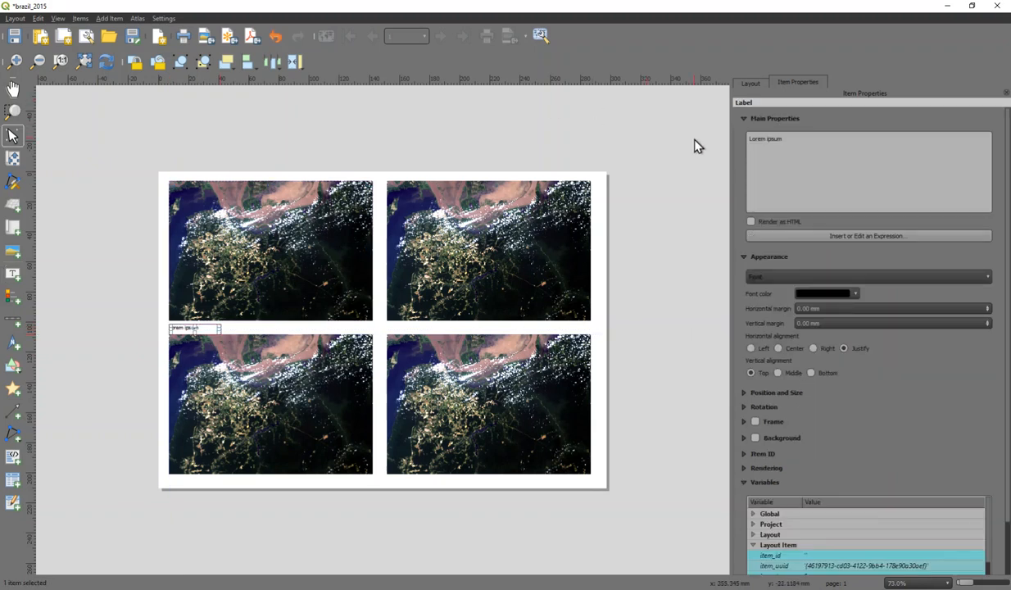
pyautogui.tripleClick(796, 139)
pyautogui.write('San')
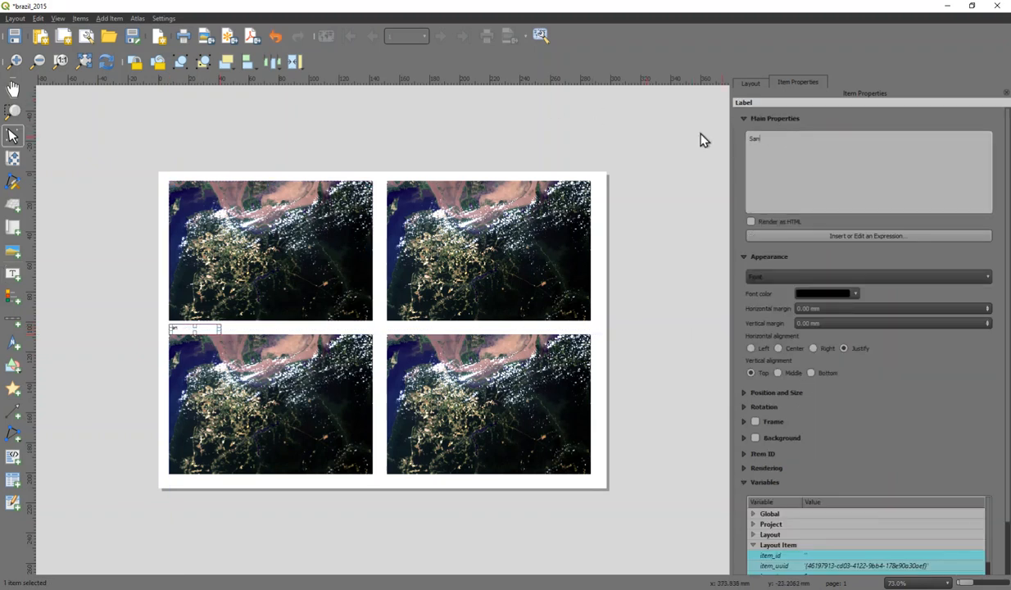
pyautogui.write('taerm')
pyautogui.press('BackSpace')
pyautogui.press('BackSpace')
pyautogui.write('rem 2015')
pyautogui.click(200, 327)
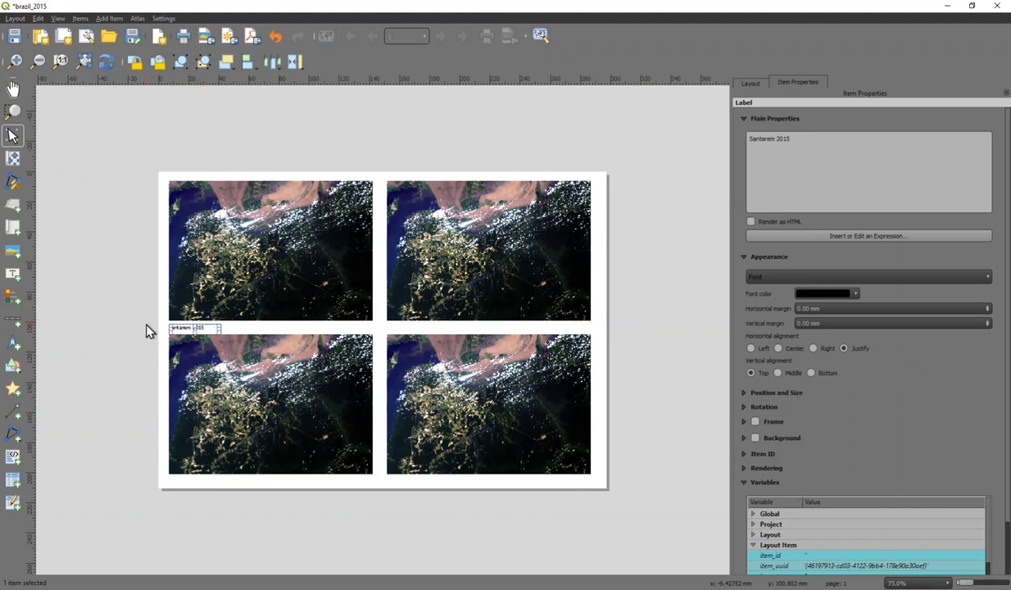
pyautogui.click(166, 344)
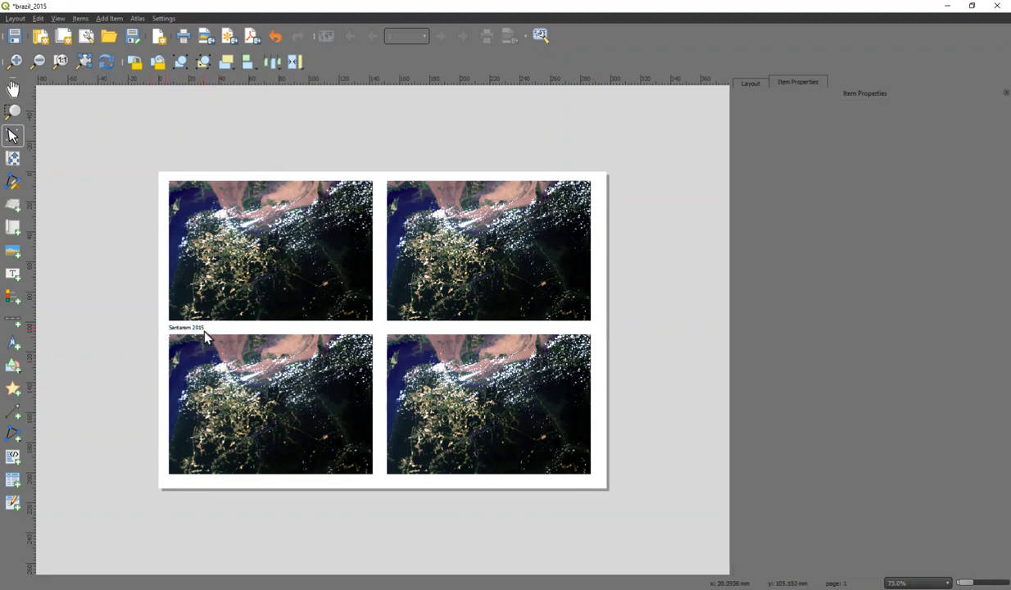
pyautogui.click(308, 282)
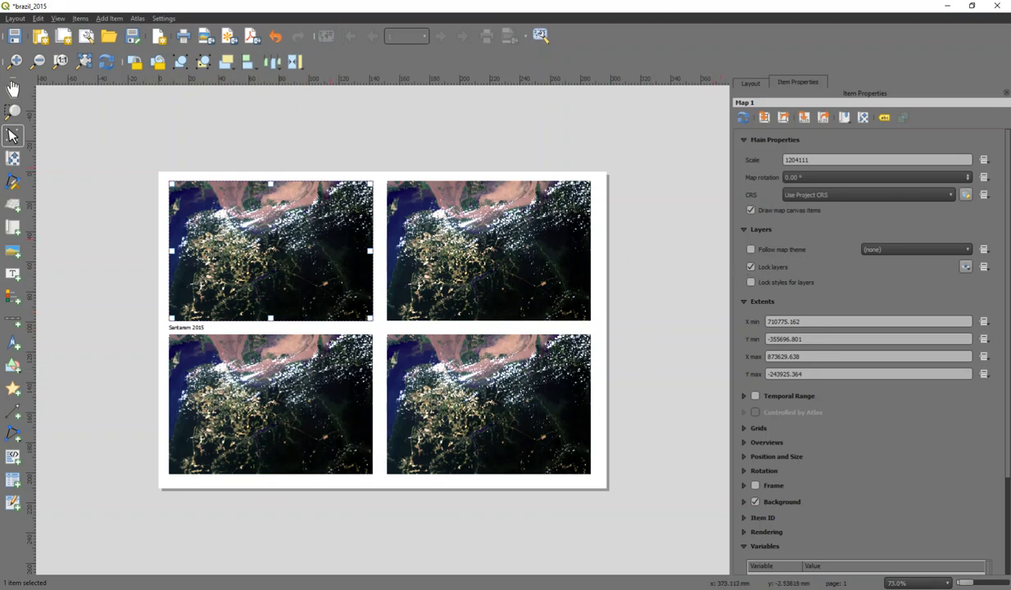
pyautogui.click(1010, 282)
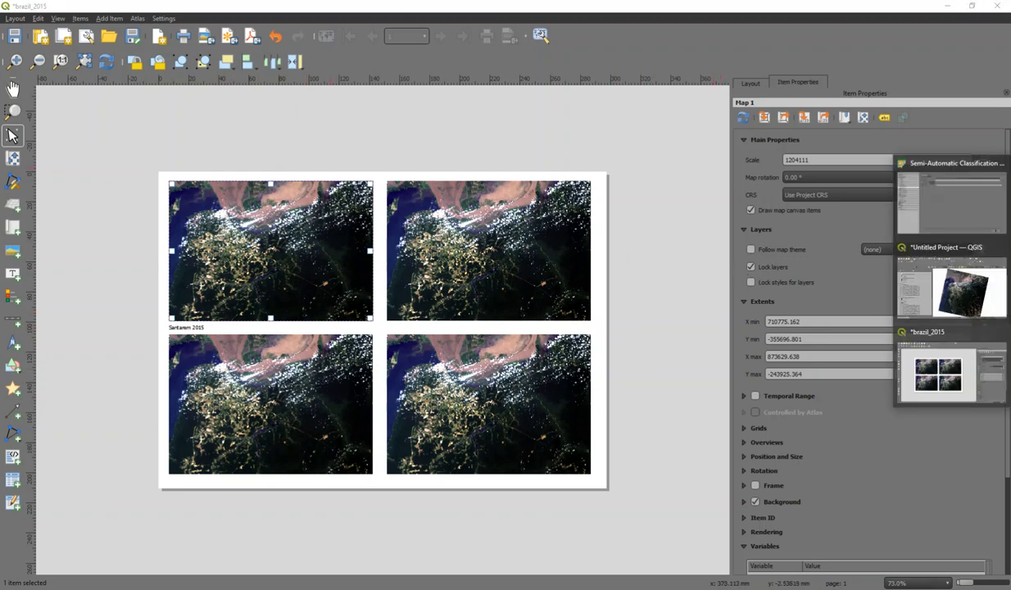
pyautogui.click(954, 286)
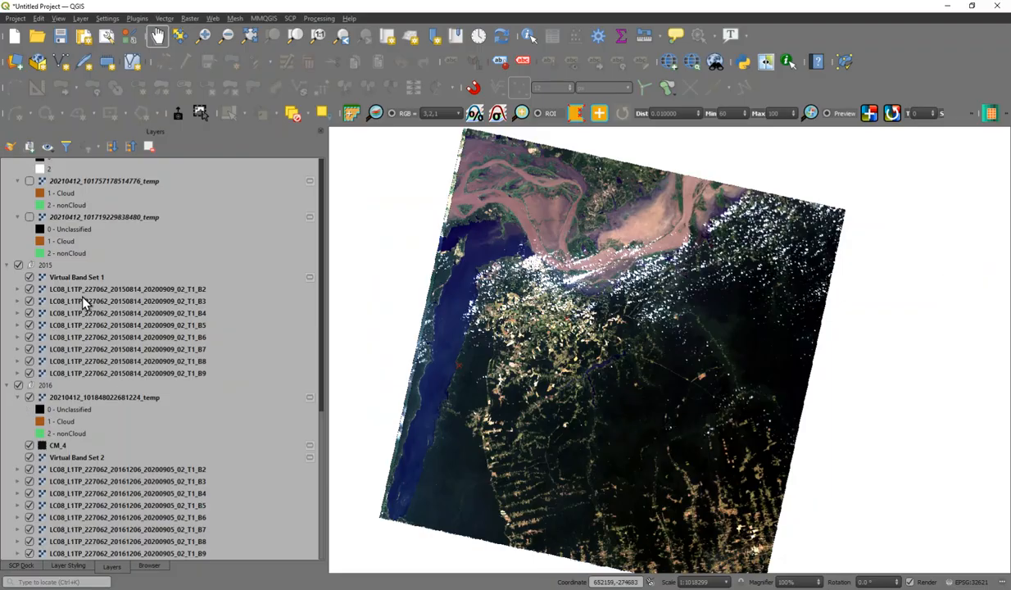
pyautogui.scroll(1, 82, 298)
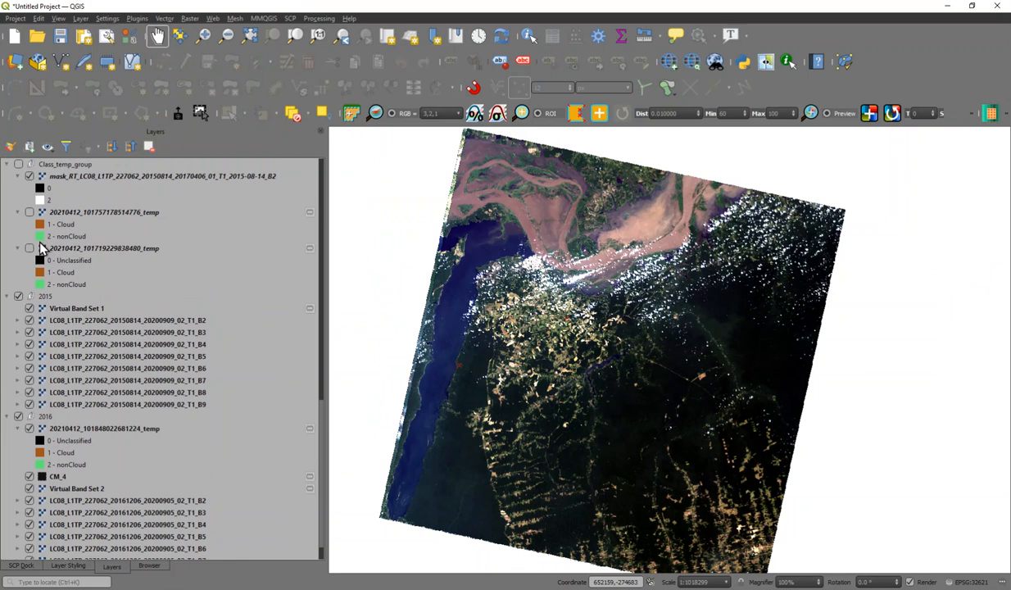
pyautogui.click(29, 213)
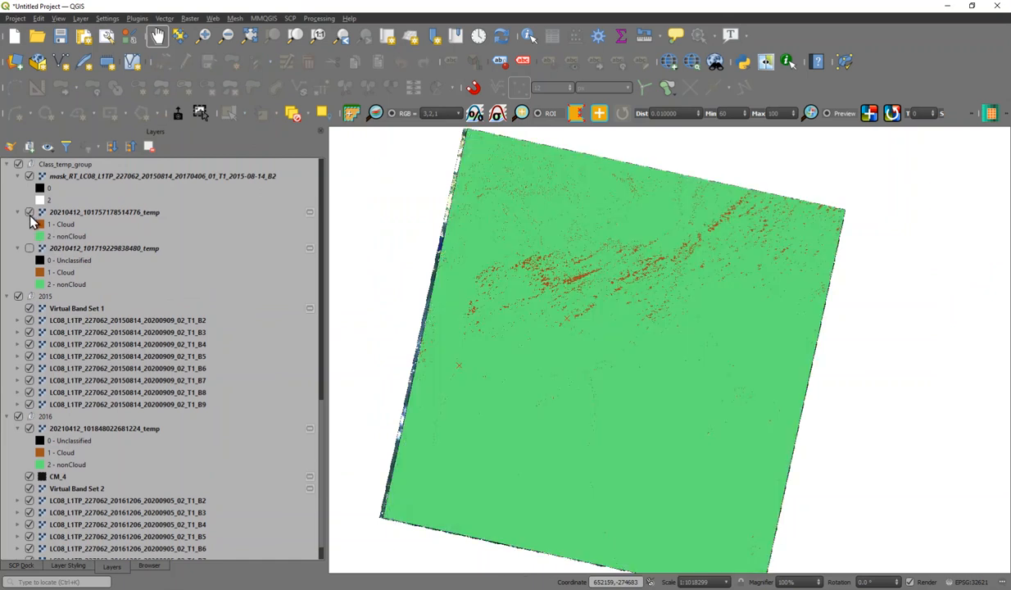
# Return to the brazil_2015 layout, refresh the upper-right map's preview and lock its layers.
pyautogui.moveTo(1010, 308)
pyautogui.moveTo(1010, 246)
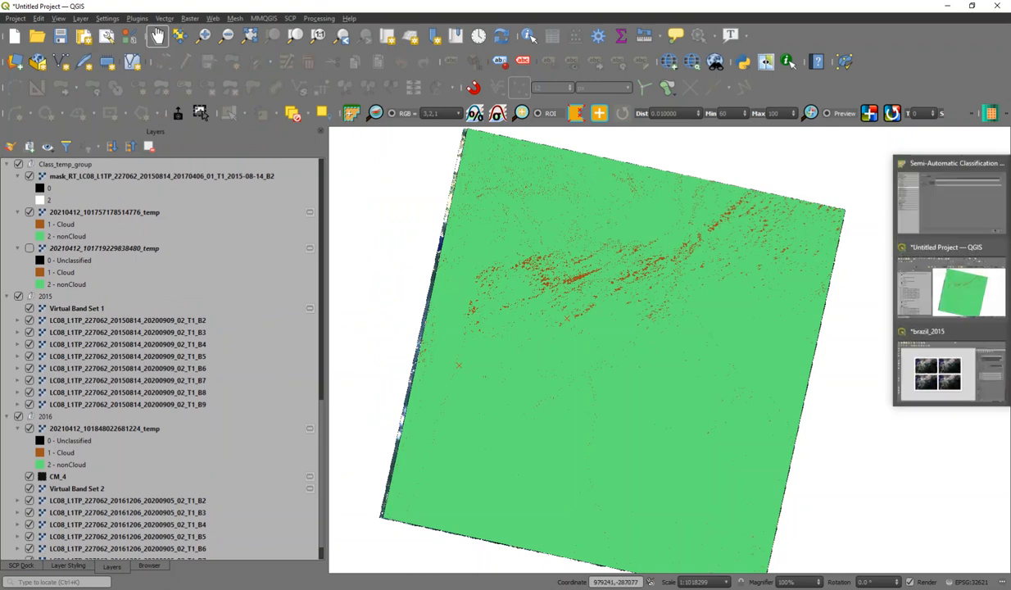
pyautogui.click(960, 362)
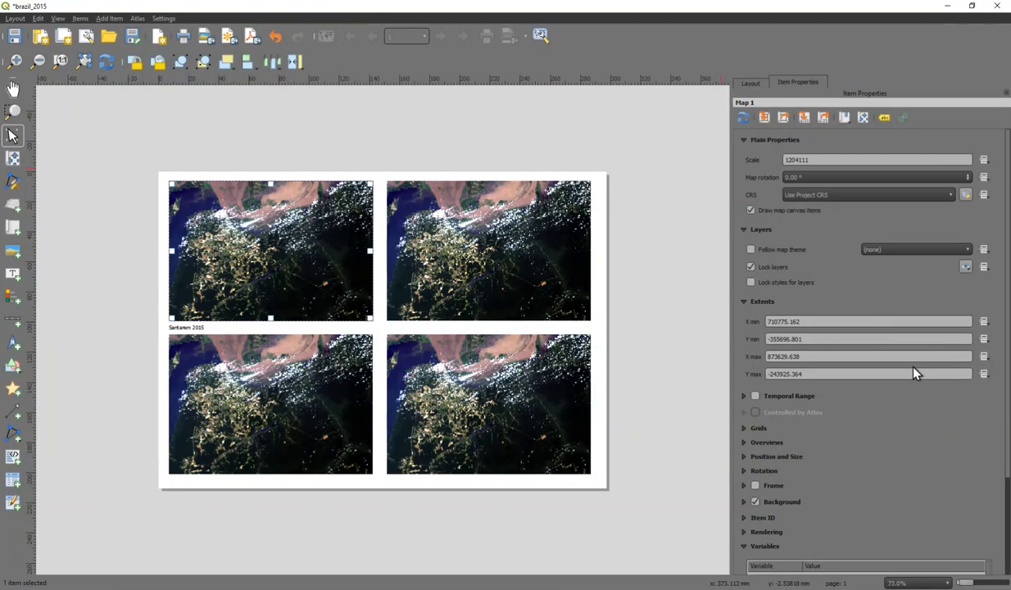
pyautogui.click(535, 267)
pyautogui.click(743, 119)
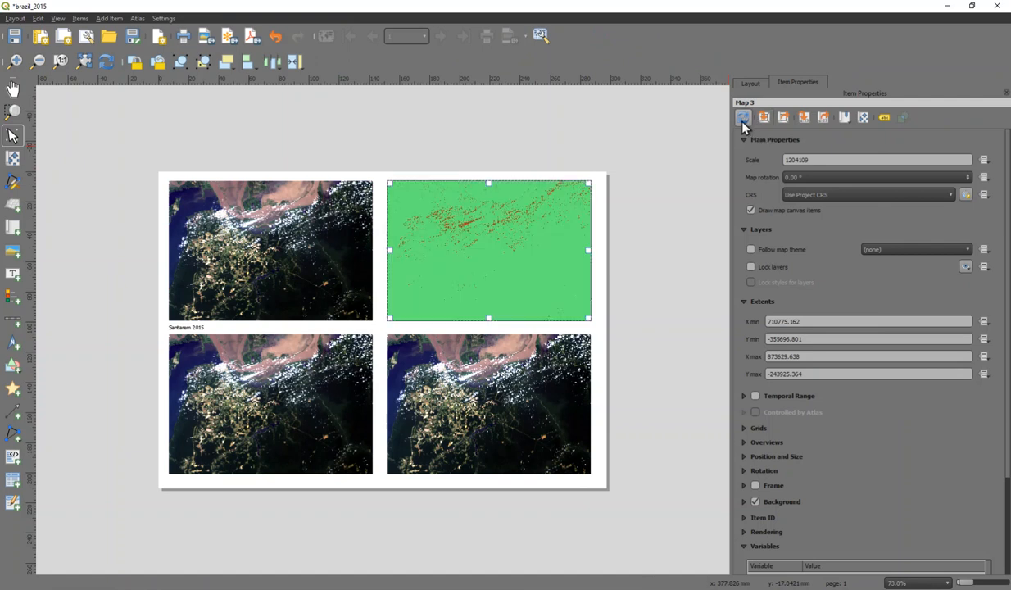
pyautogui.click(751, 268)
# Add the label "Cloud Classification" beneath the upper-right map.
pyautogui.click(11, 277)
pyautogui.moveTo(393, 326); pyautogui.dragTo(456, 333)
pyautogui.moveTo(457, 330); pyautogui.dragTo(457, 332)
pyautogui.moveTo(803, 138); pyautogui.dragTo(722, 131)
pyautogui.write('Cloud Classification')
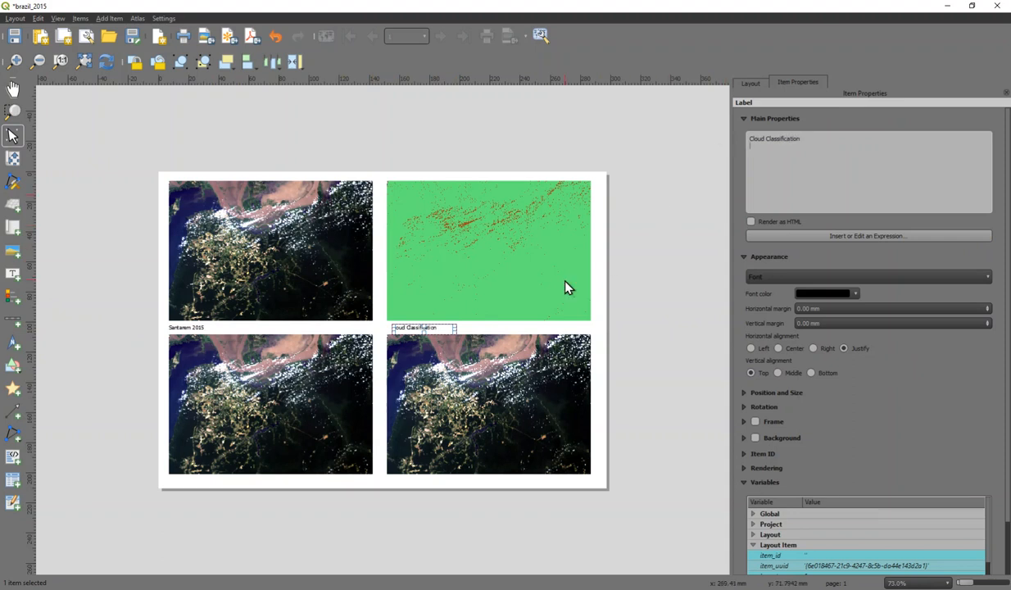
pyautogui.click(486, 235)
pyautogui.click(271, 438)
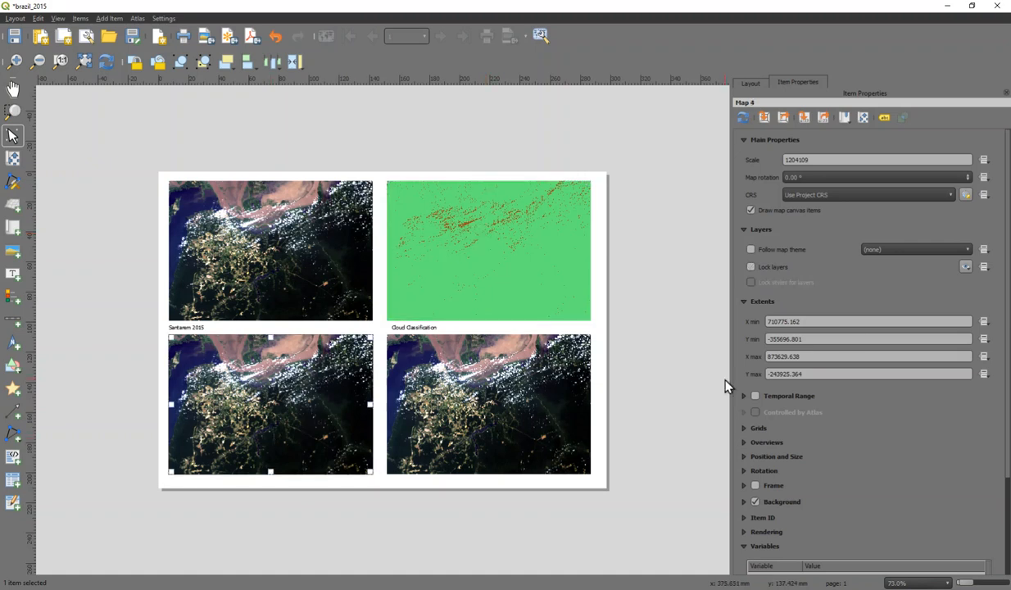
pyautogui.moveTo(1007, 336)
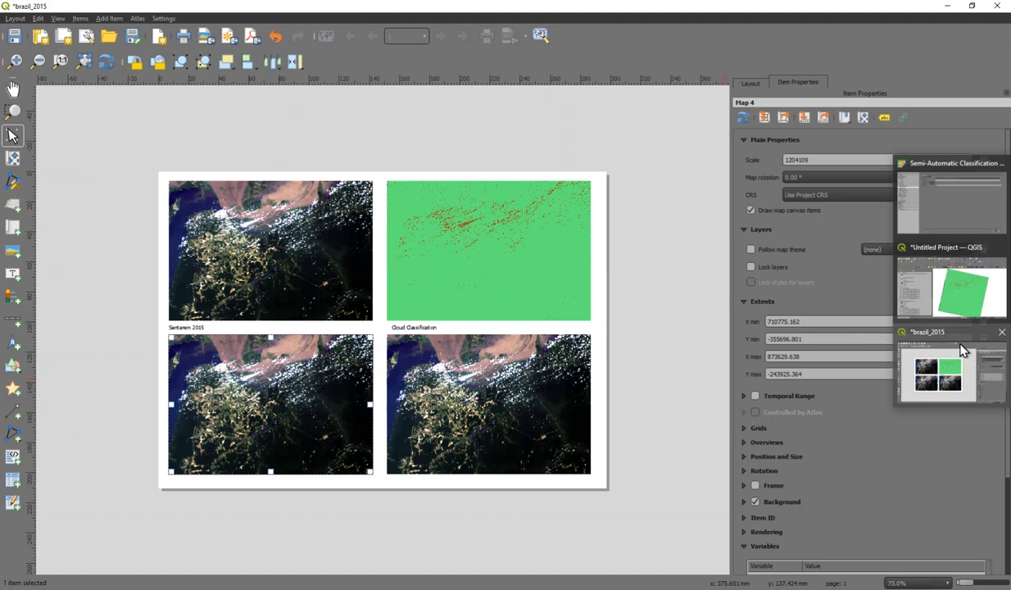
pyautogui.click(953, 287)
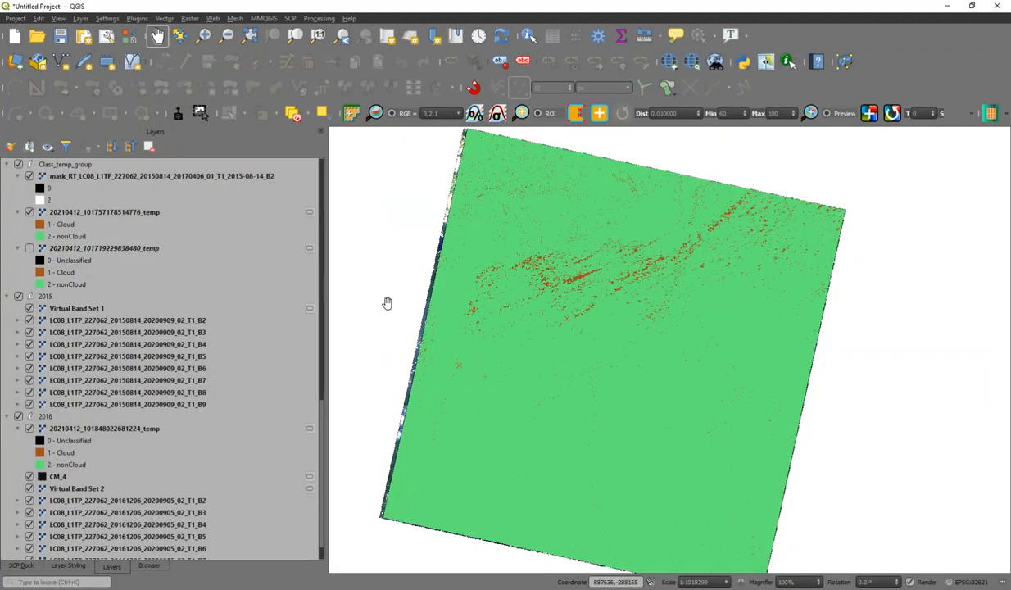
pyautogui.click(18, 165)
pyautogui.click(18, 296)
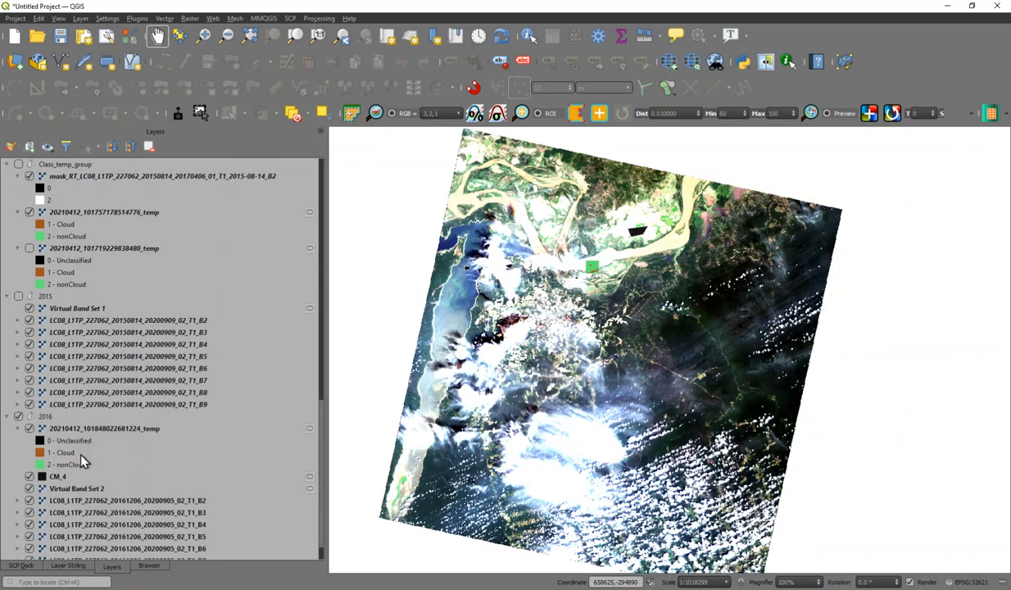
pyautogui.scroll(-1, 107, 463)
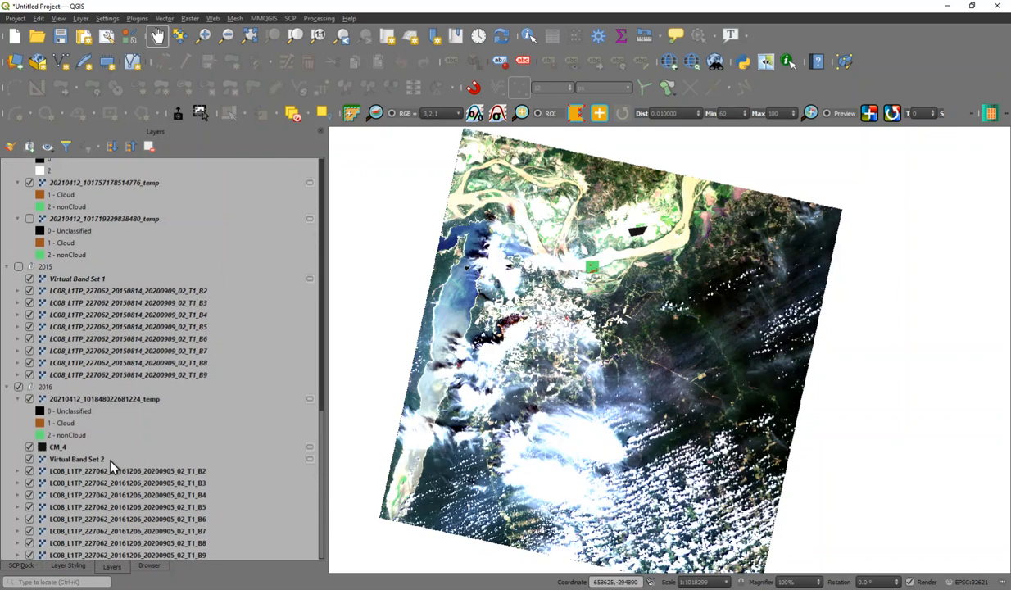
pyautogui.click(29, 399)
pyautogui.click(30, 447)
pyautogui.scroll(-1, 157, 410)
# Select Virtual Band Set 2 and set the RGB color composite to 3,2,1.
pyautogui.click(88, 459)
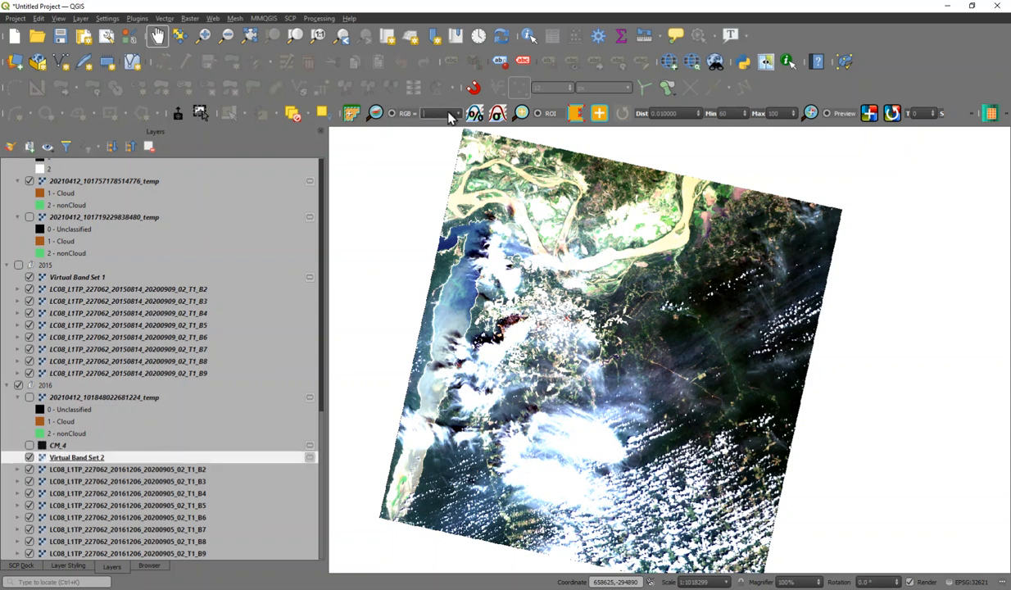
pyautogui.write('3,2,1')
pyautogui.press('Return')
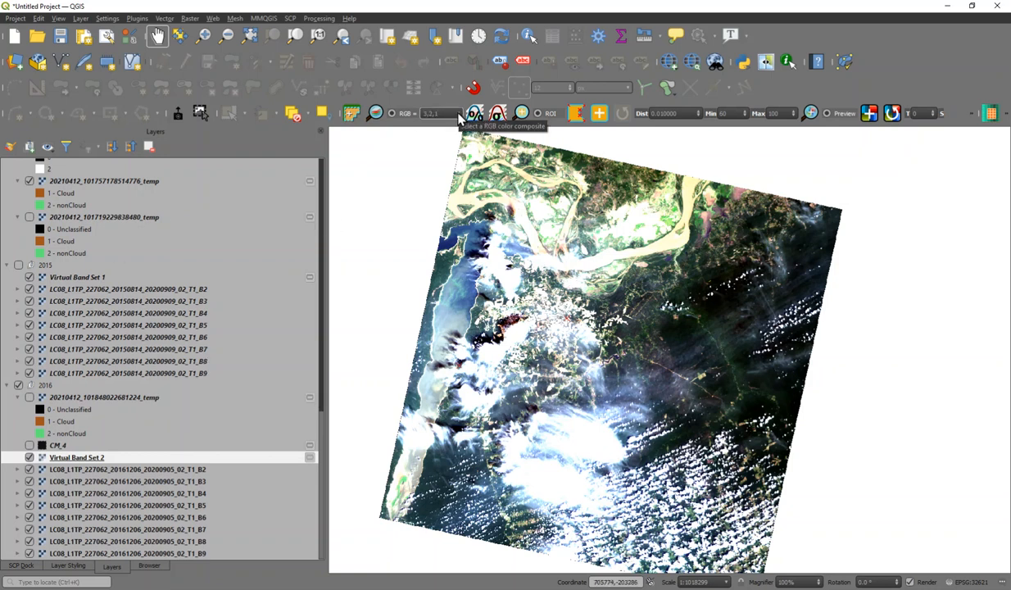
# Try the 4,3,2 RGB color composite for the band set.
pyautogui.write('4,3')
pyautogui.press('Return')
pyautogui.scroll(3, 70, 416)
pyautogui.scroll(9, 72, 436)
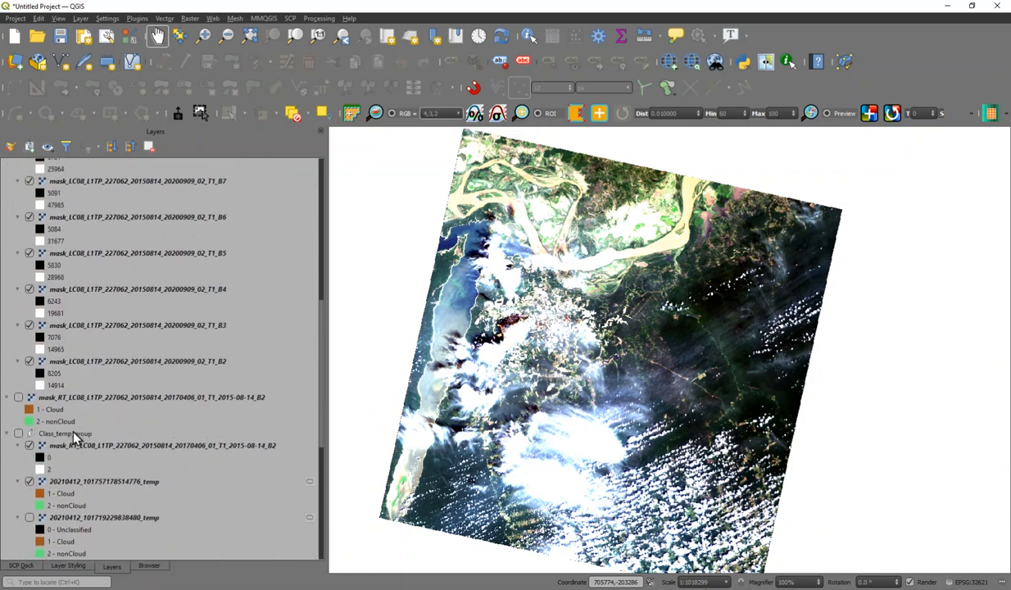
pyautogui.scroll(10, 72, 437)
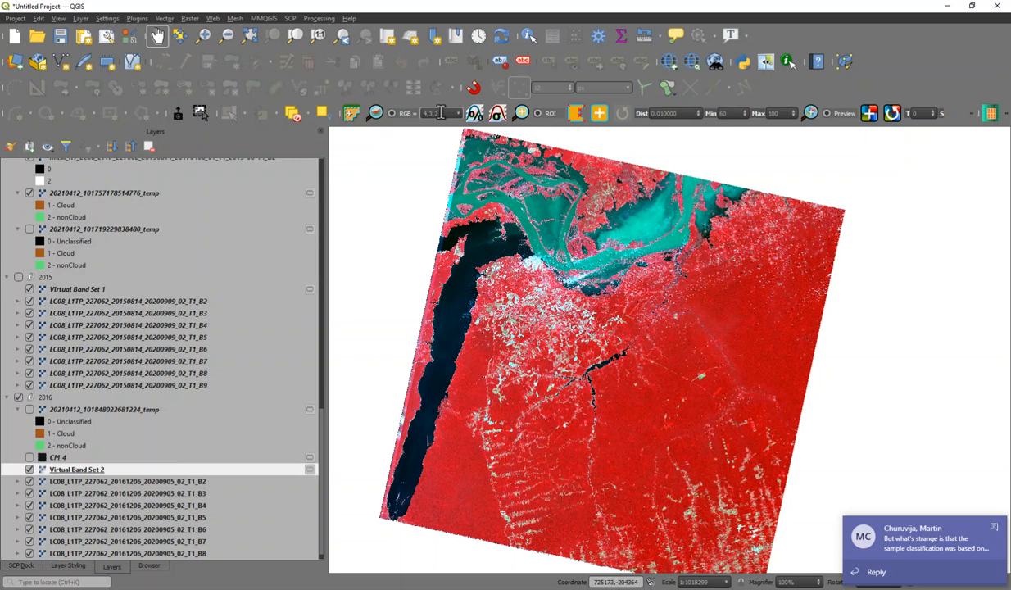
# Switch the RGB color composite back to 3,2,1.
pyautogui.write('3')
pyautogui.press('Return')
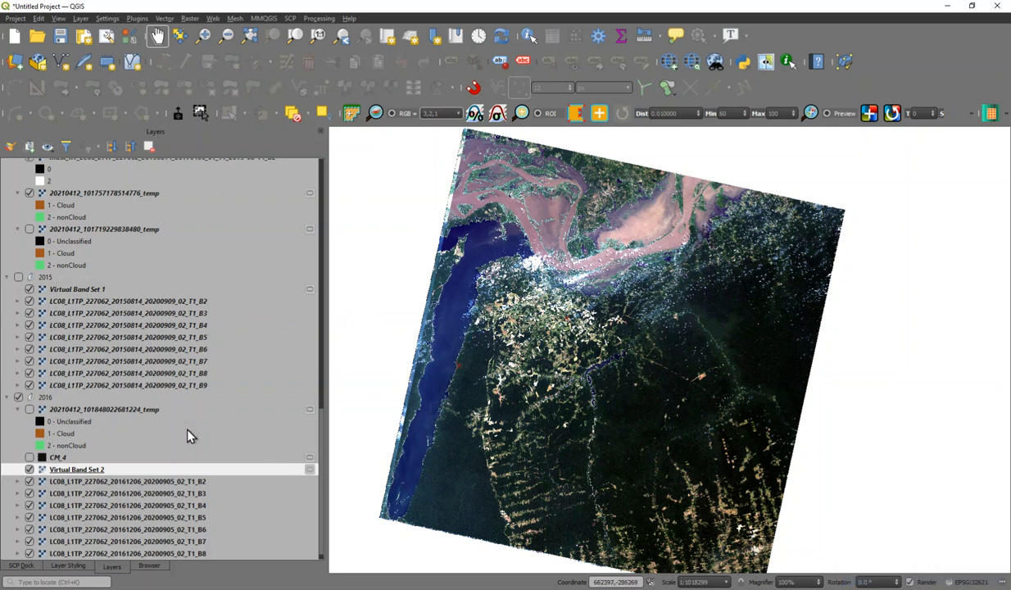
pyautogui.moveTo(1010, 287)
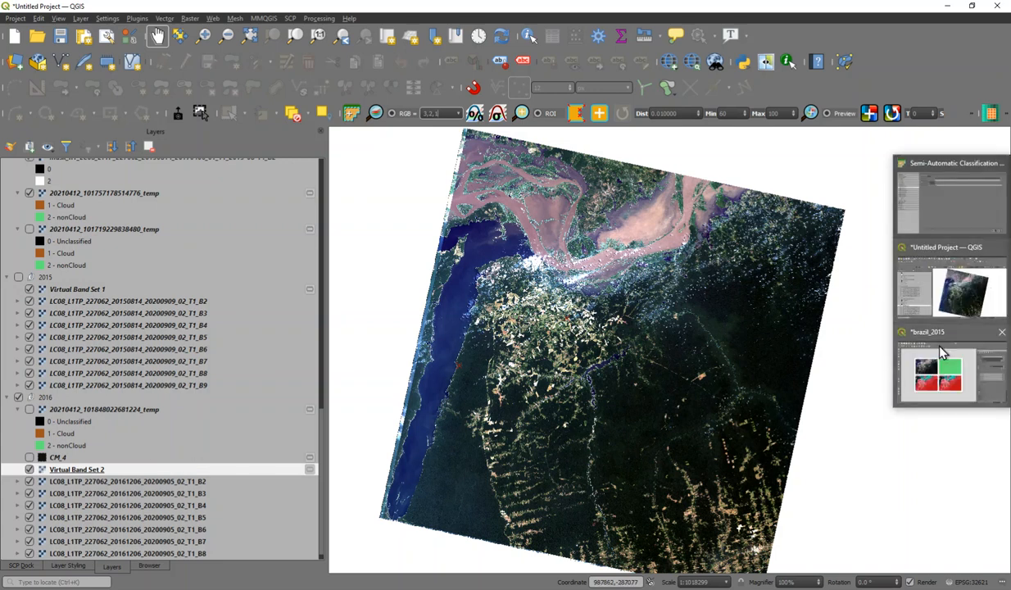
# Switch to the Semi-Automatic Classification Plugin window, make Band set 2 the active band set, and return to the main project window.
pyautogui.click(964, 215)
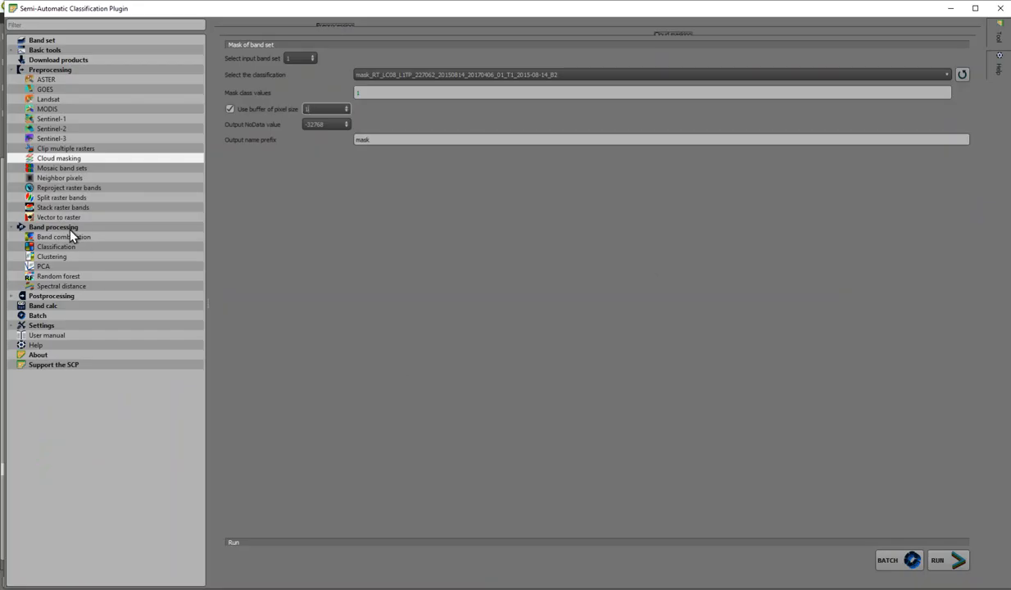
pyautogui.click(41, 40)
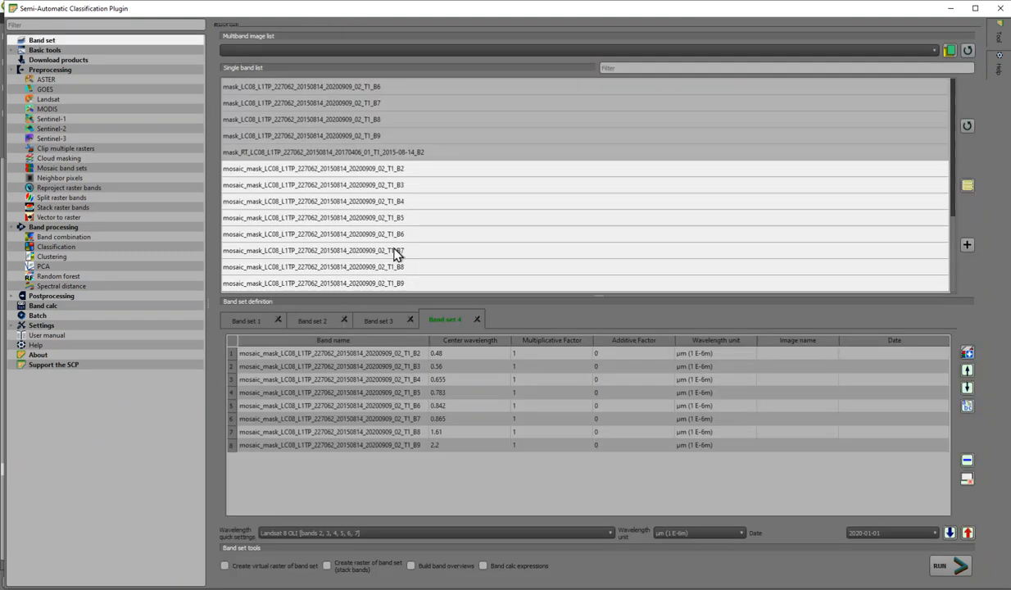
pyautogui.click(317, 323)
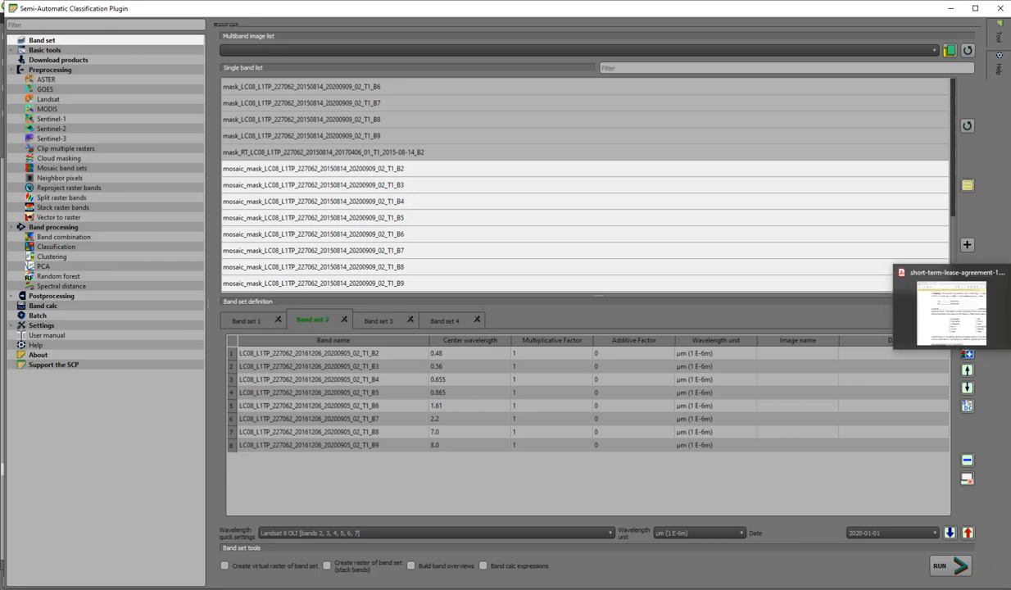
pyautogui.moveTo(1008, 294)
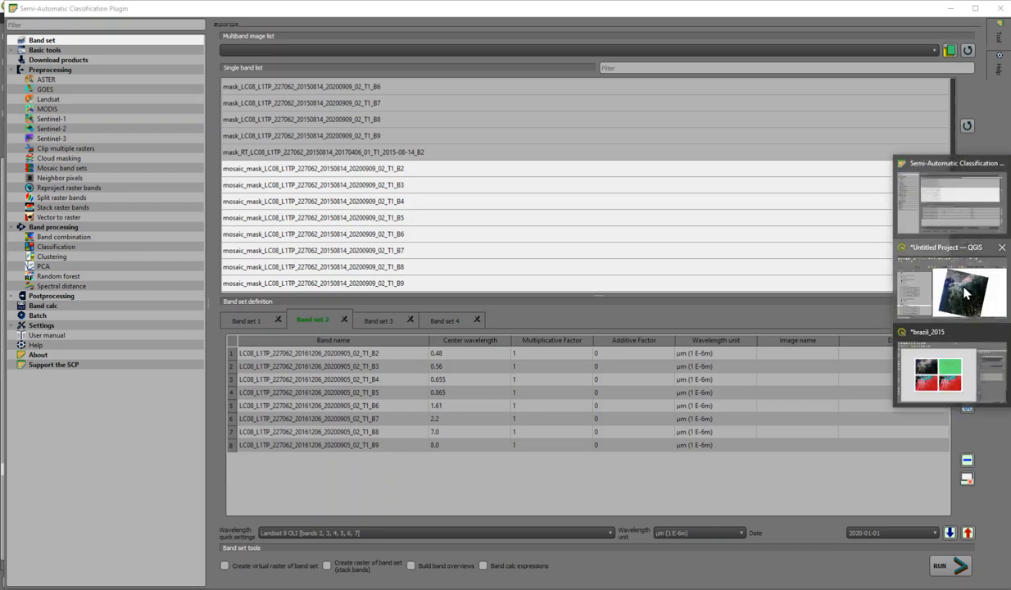
pyautogui.click(939, 283)
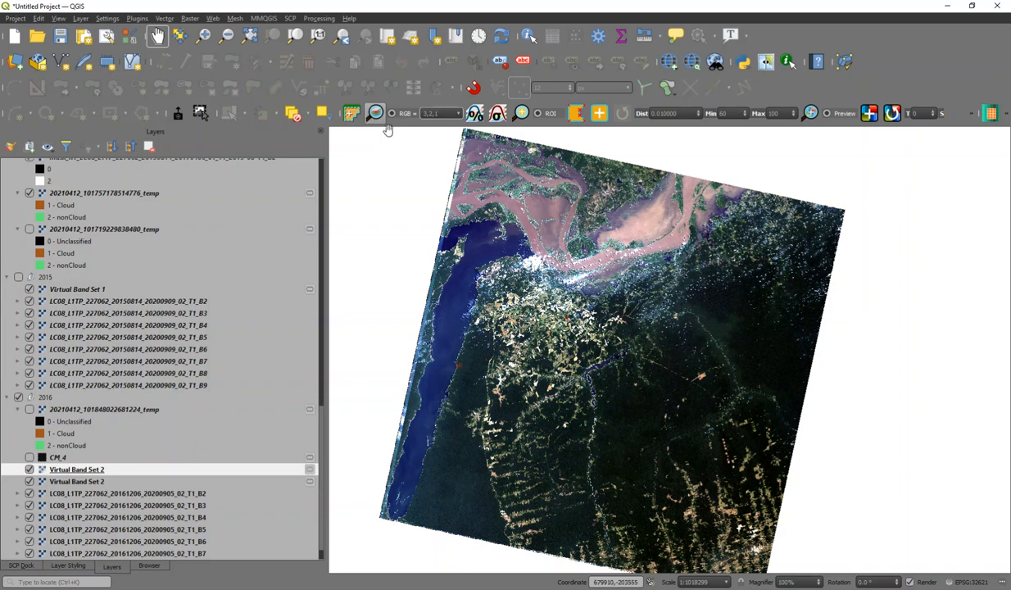
# Compare the map with the upper Virtual Band Set 2 layer hidden and shown, and examine the full scene extent.
pyautogui.scroll(-1, 189, 432)
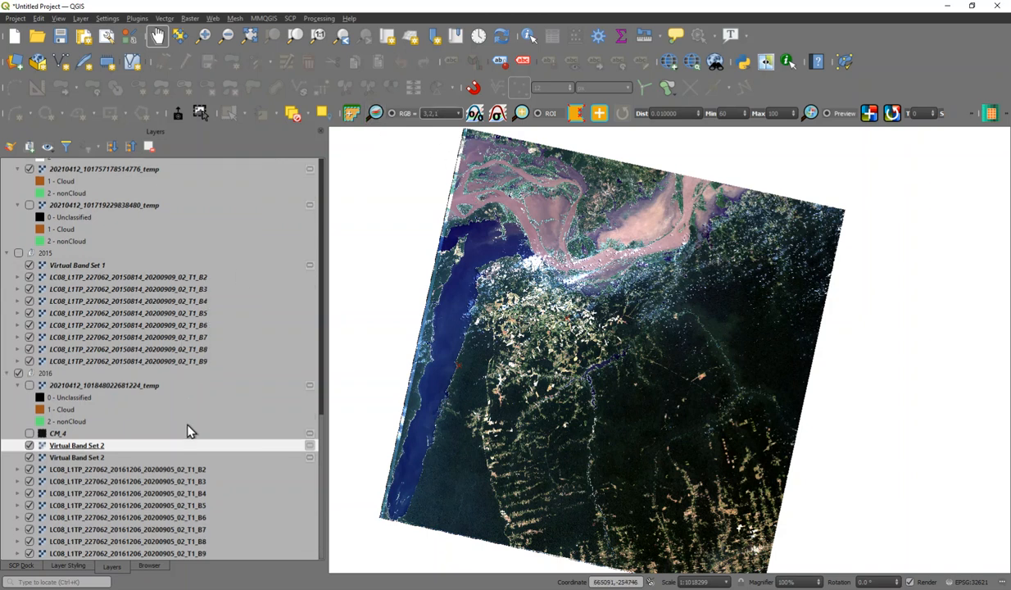
pyautogui.click(29, 446)
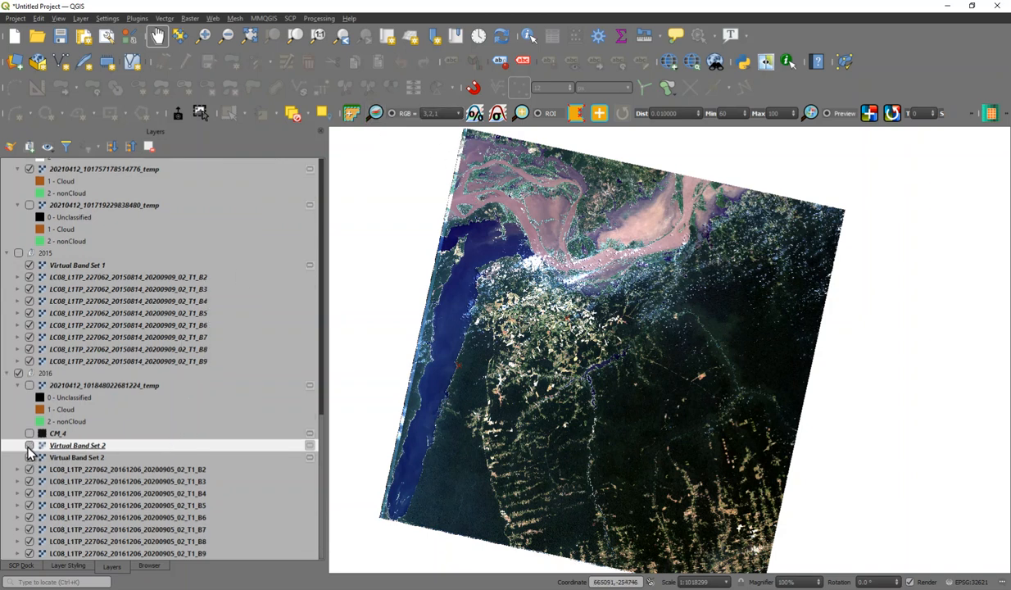
pyautogui.click(29, 446)
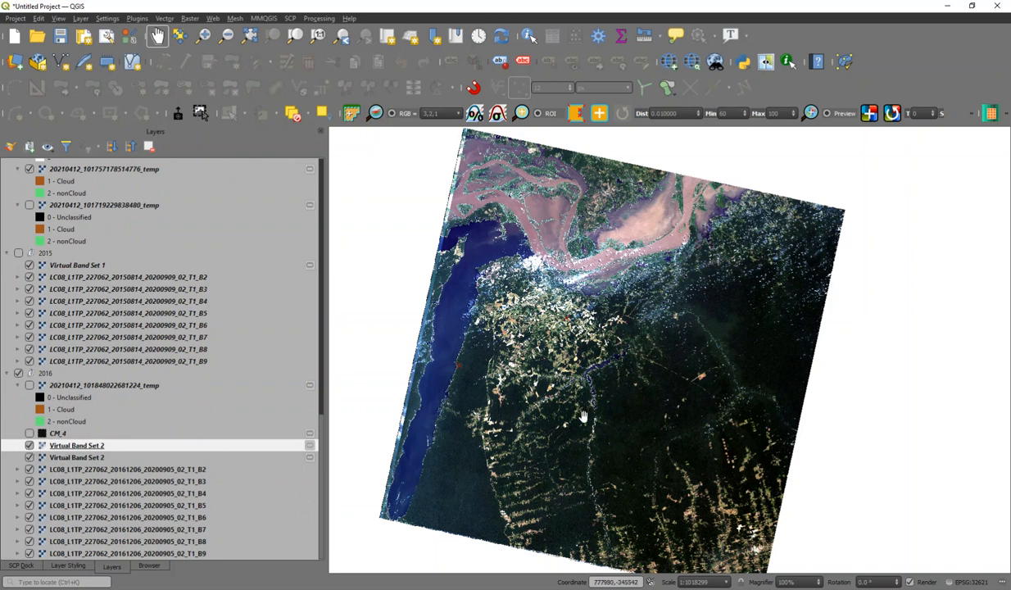
pyautogui.scroll(-3, 571, 422)
pyautogui.scroll(3, 571, 422)
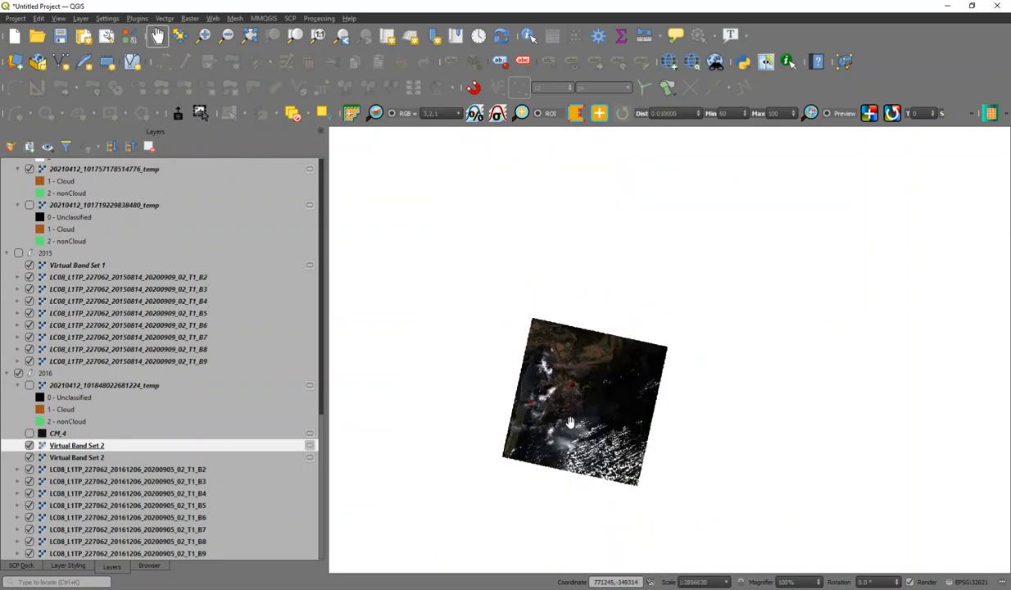
pyautogui.scroll(1, 572, 423)
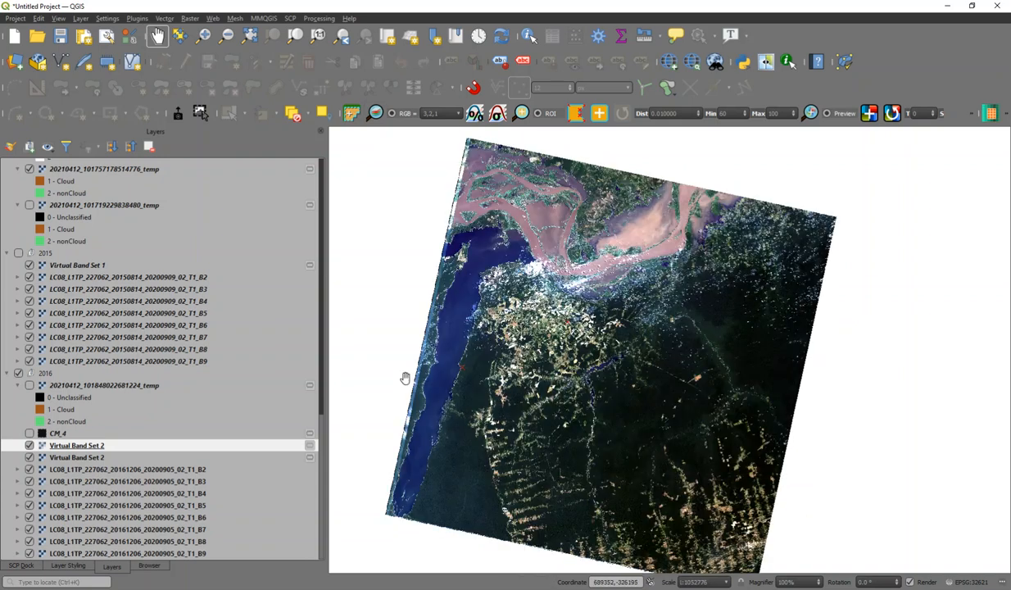
# Hide both Virtual Band Set 2 layers in the 2016 group and the ungrouped Virtual Band Set 4 layer above mosaic_mask.
pyautogui.click(29, 445)
pyautogui.click(28, 457)
pyautogui.scroll(2, 207, 387)
pyautogui.scroll(10, 207, 387)
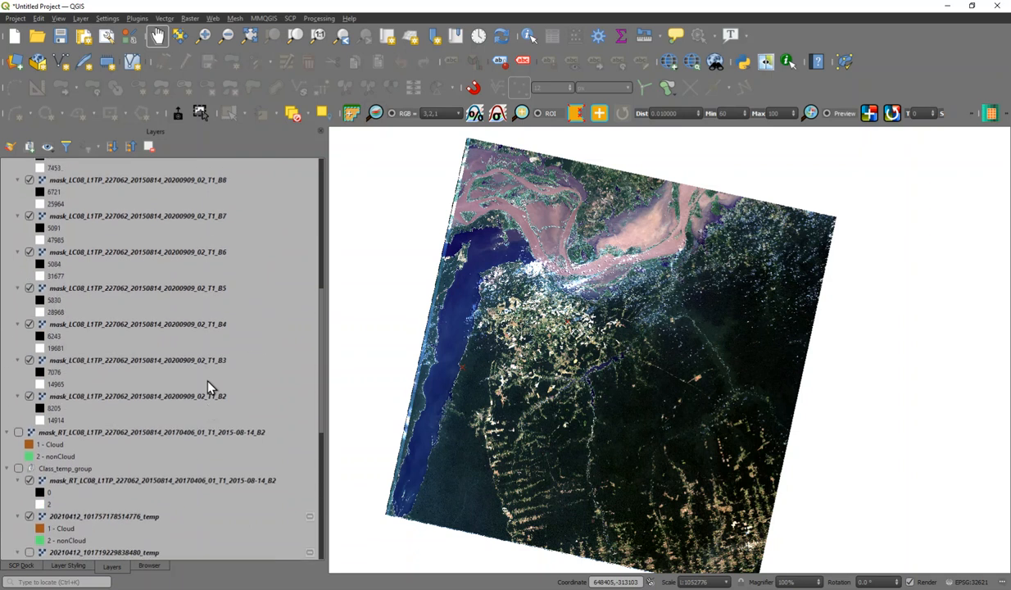
pyautogui.scroll(3, 208, 387)
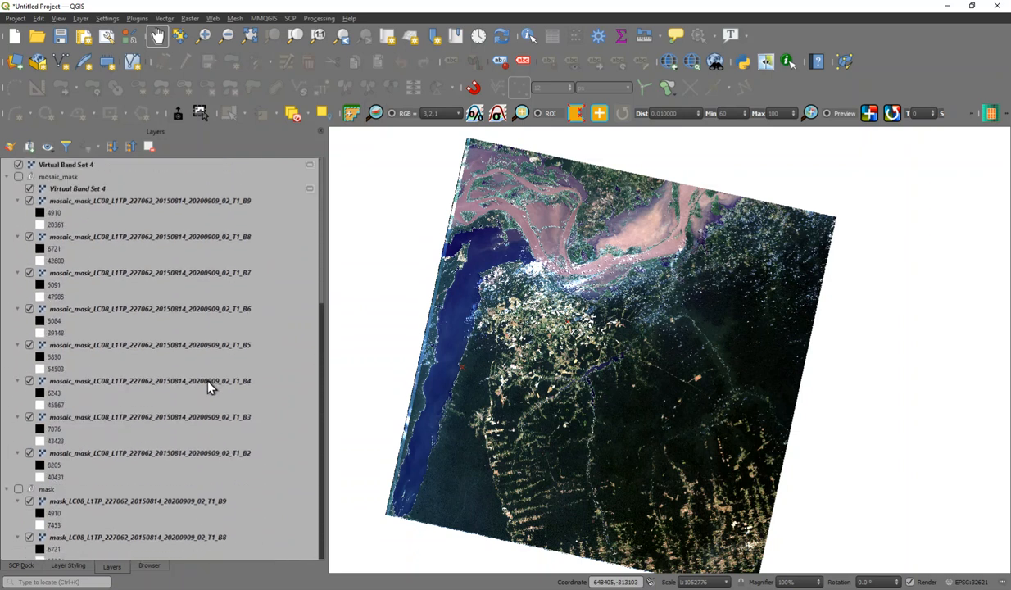
pyautogui.click(18, 165)
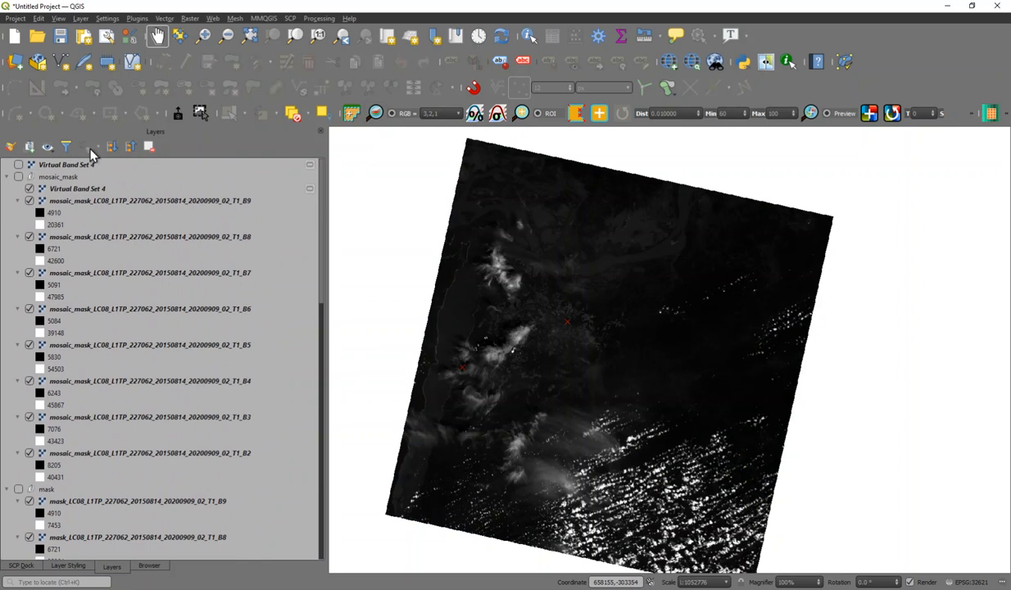
pyautogui.click(18, 165)
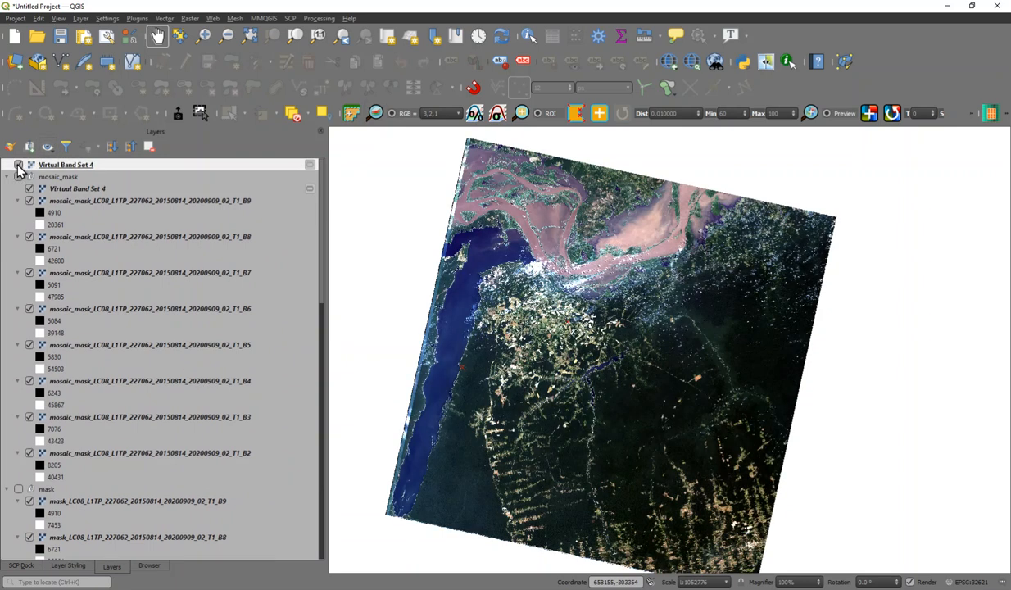
pyautogui.click(18, 165)
# Show the upper of the two Virtual Band Set 2 layers in the 2016 group, keeping the lower one hidden.
pyautogui.scroll(-15, 168, 332)
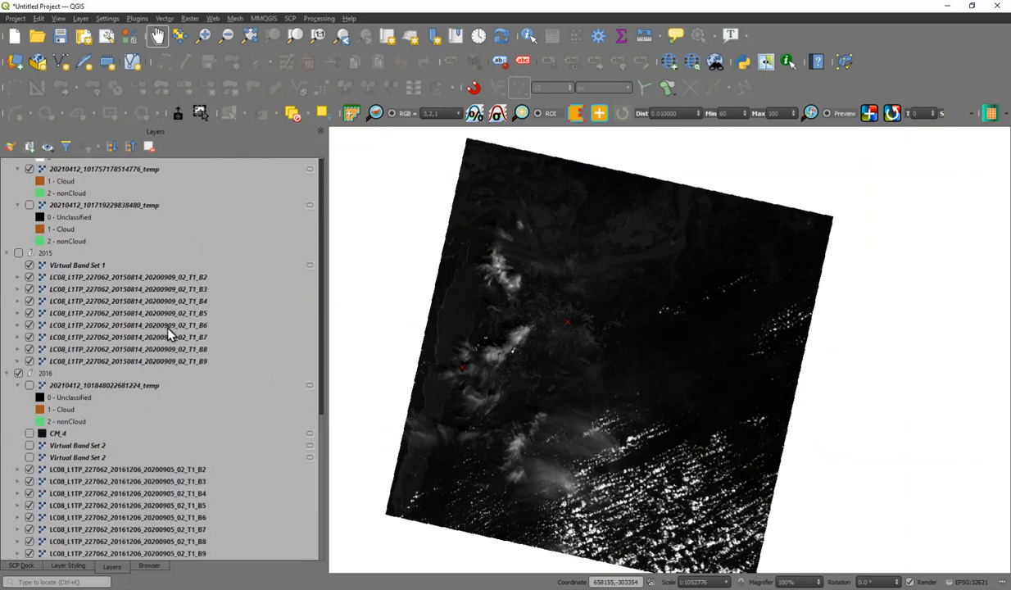
pyautogui.click(29, 445)
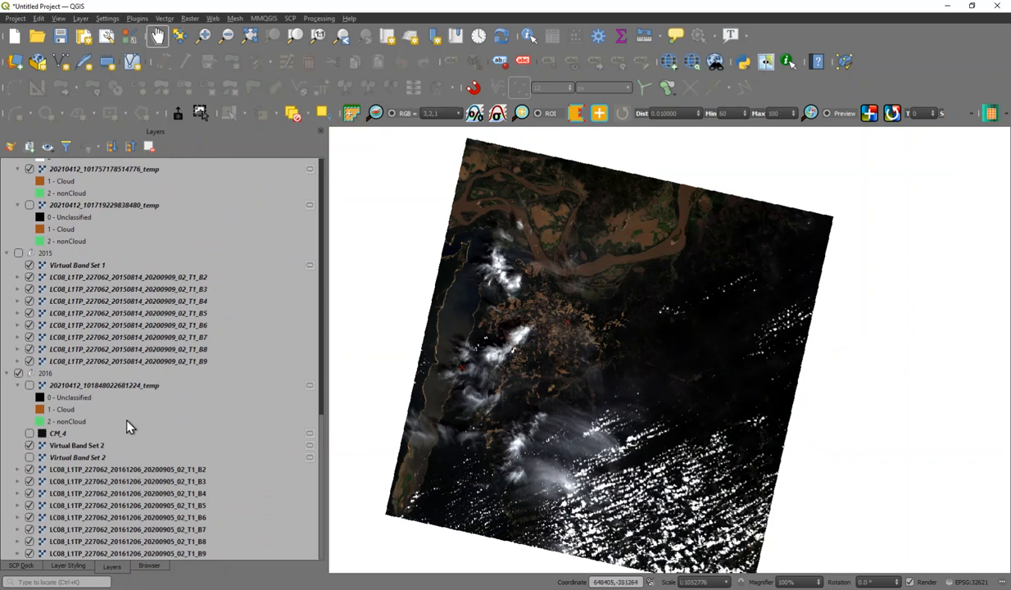
pyautogui.click(30, 446)
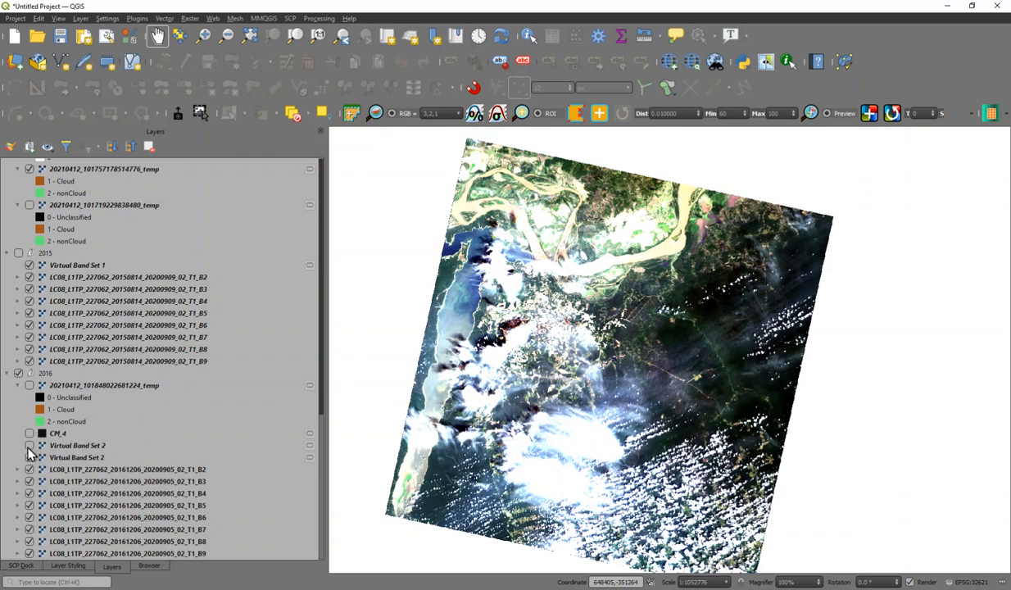
pyautogui.click(29, 446)
pyautogui.click(30, 459)
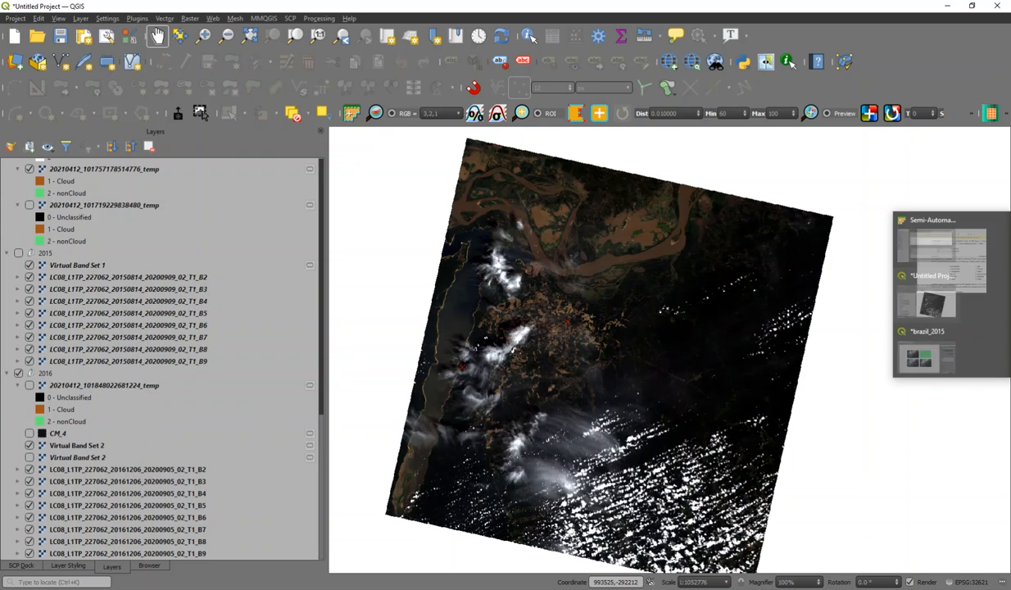
# Switch to the brazil_2015 layout, refresh the preview of Map 4, and lock its layers.
pyautogui.click(918, 358)
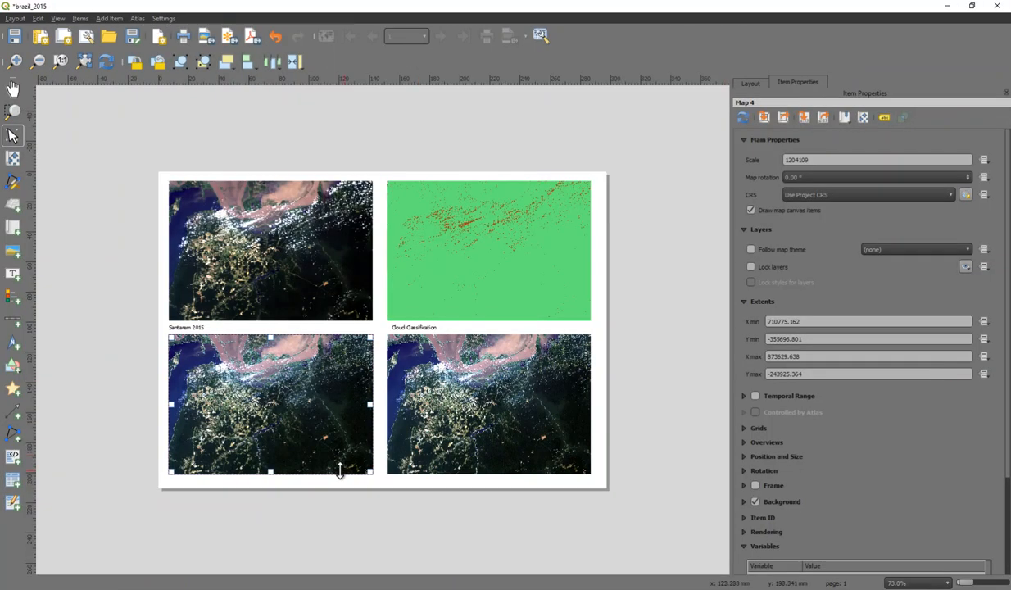
pyautogui.click(744, 119)
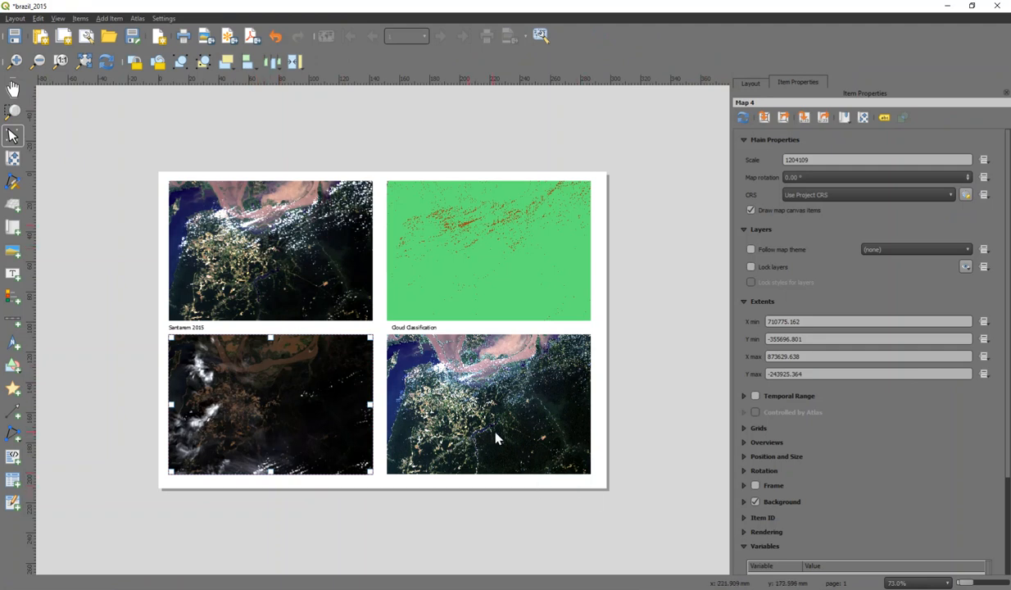
pyautogui.click(752, 268)
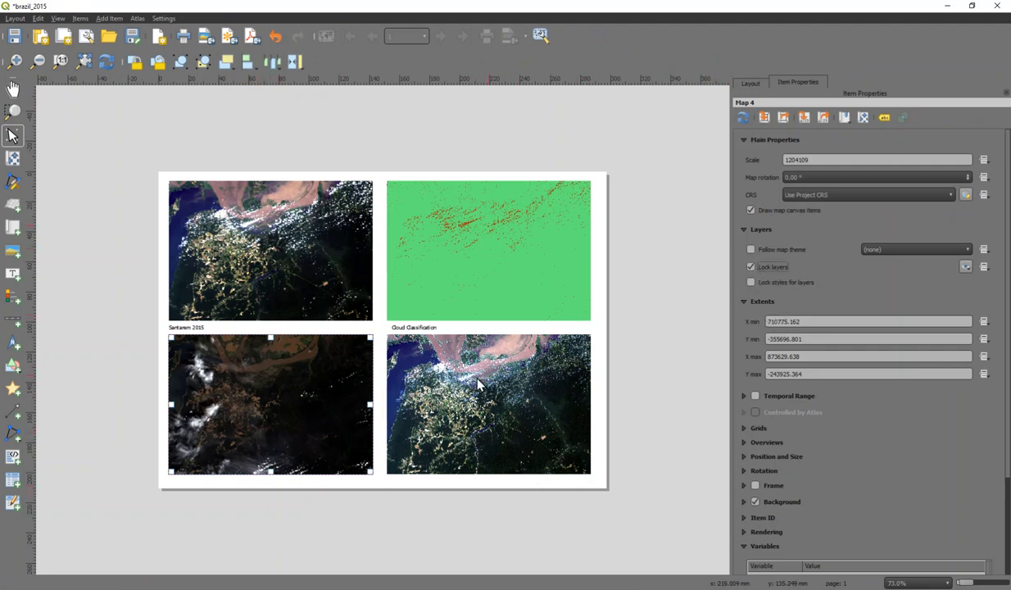
# Add the caption label "Santarem 2016" beneath the lower-left map of the layout.
pyautogui.click(13, 274)
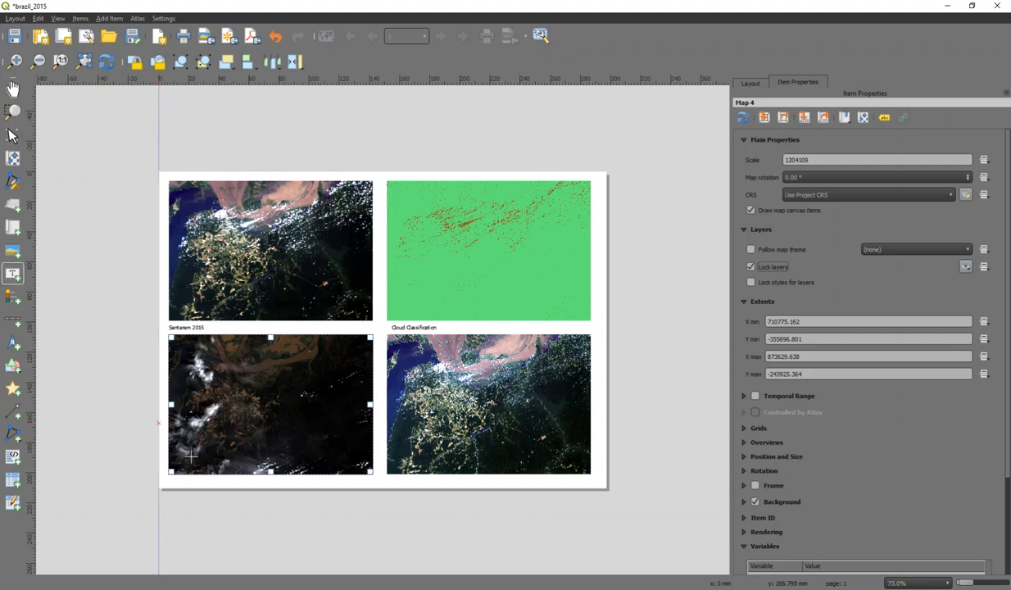
pyautogui.moveTo(172, 474); pyautogui.dragTo(251, 483)
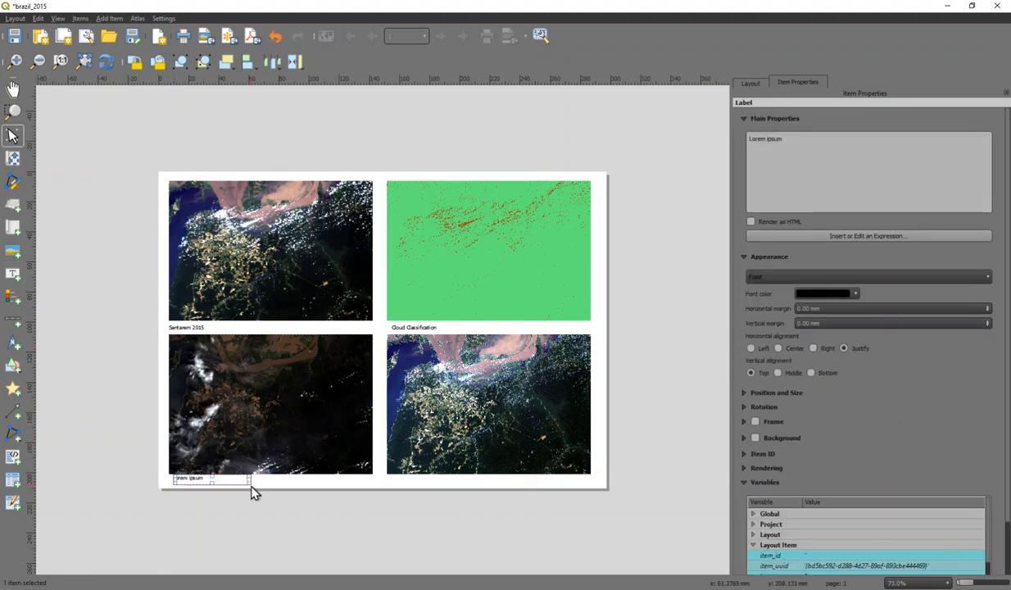
pyautogui.click(773, 141)
pyautogui.hotkey('ctrl', 'a')
pyautogui.write('5antarem 2')
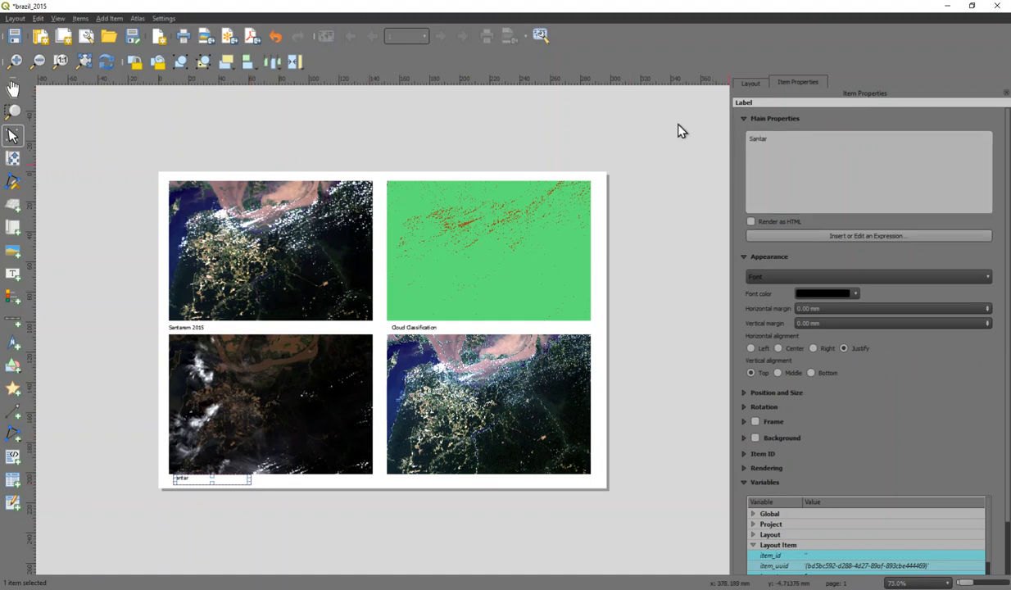
pyautogui.write('016')
pyautogui.press('Return')
# Select Map 2 in the layout, and show the mosaic_mask group in the main project window.
pyautogui.click(453, 392)
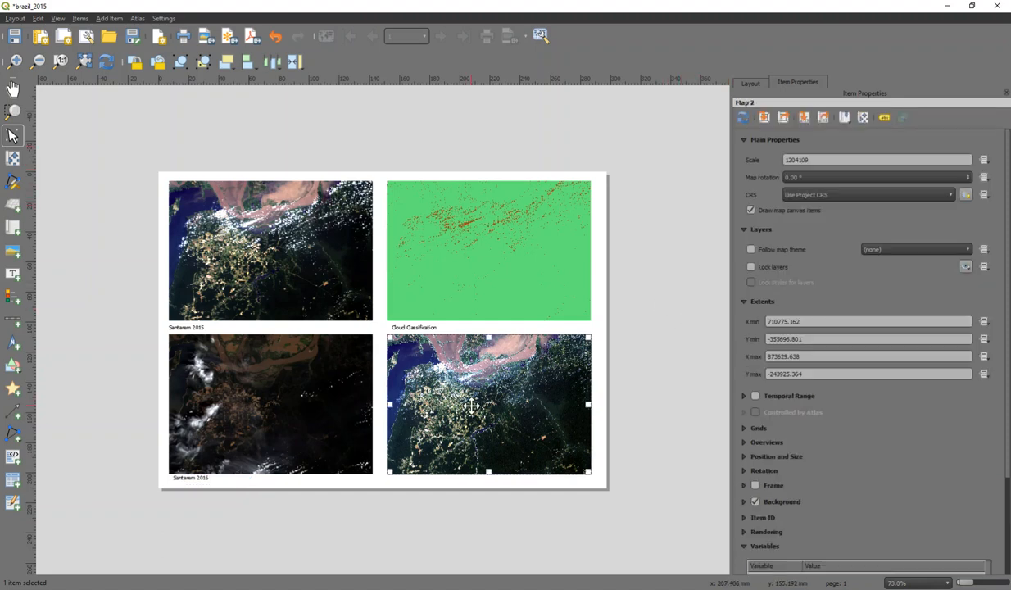
pyautogui.click(227, 414)
pyautogui.click(434, 361)
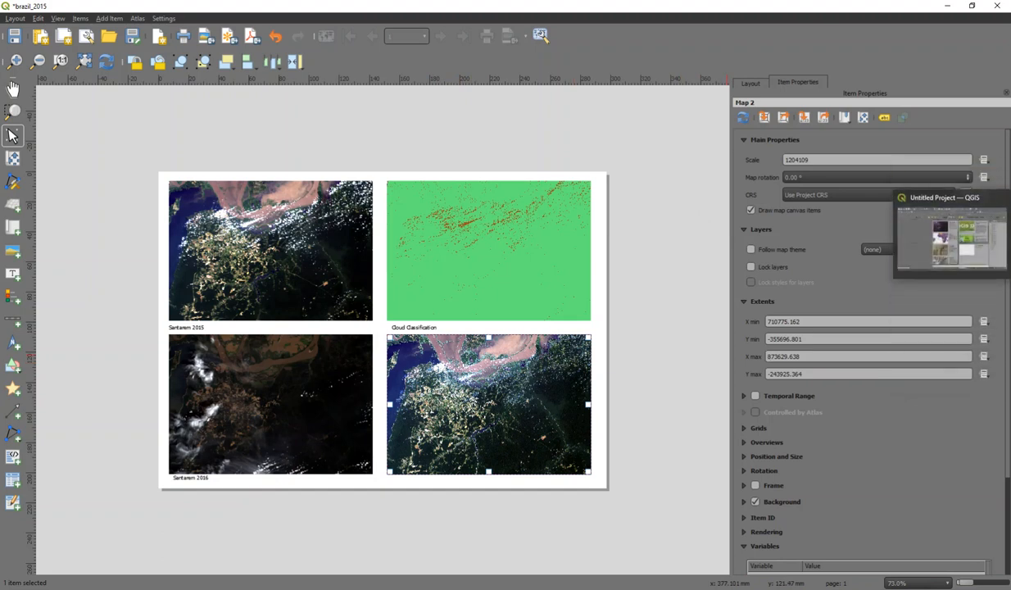
pyautogui.moveTo(1010, 282)
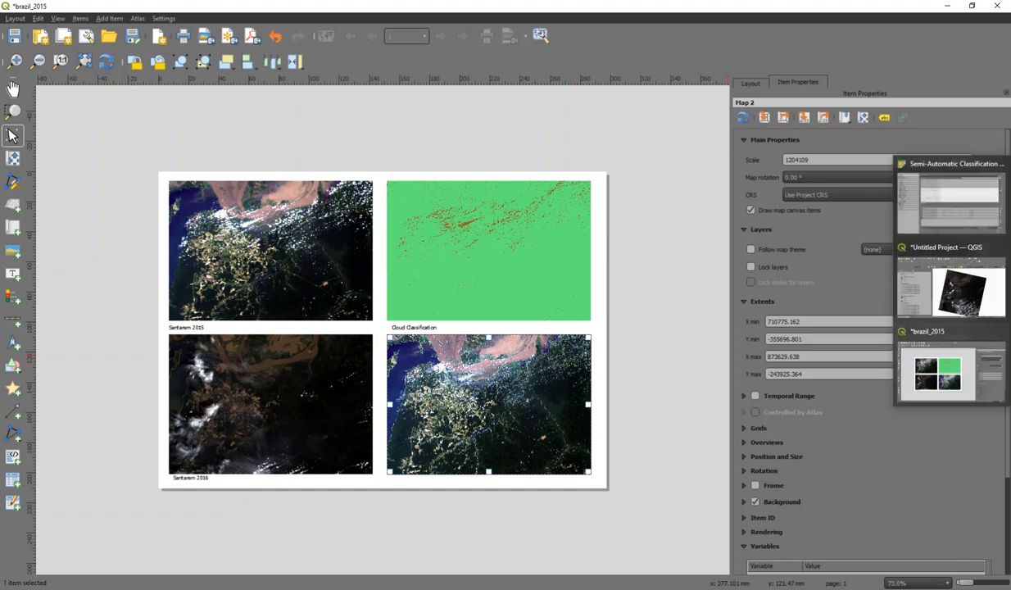
pyautogui.click(953, 291)
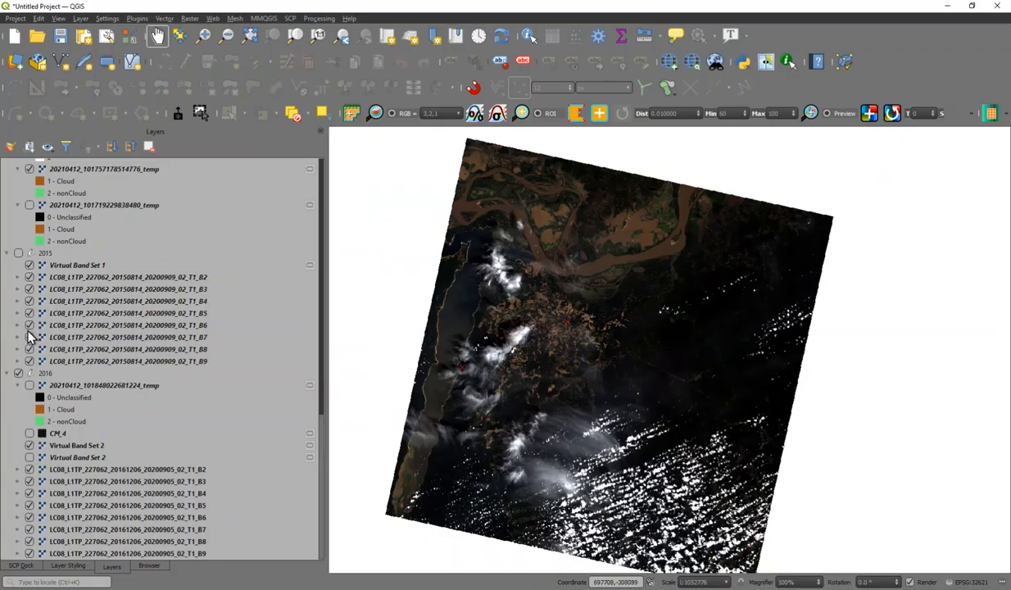
pyautogui.scroll(-5, 164, 328)
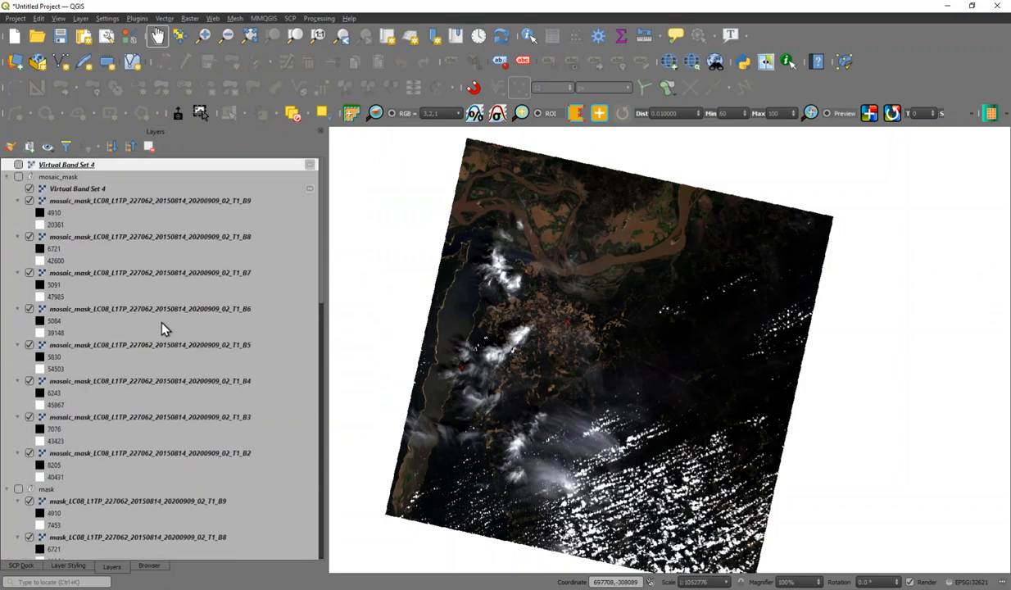
pyautogui.click(18, 177)
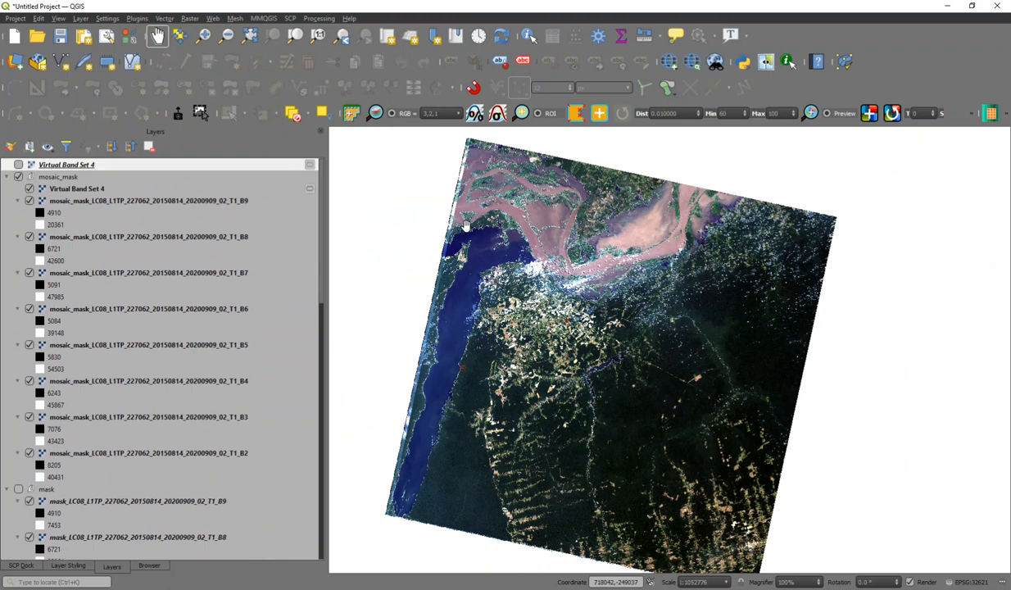
# Return to the brazil_2015 layout and refresh the preview of Map 2.
pyautogui.moveTo(1010, 279)
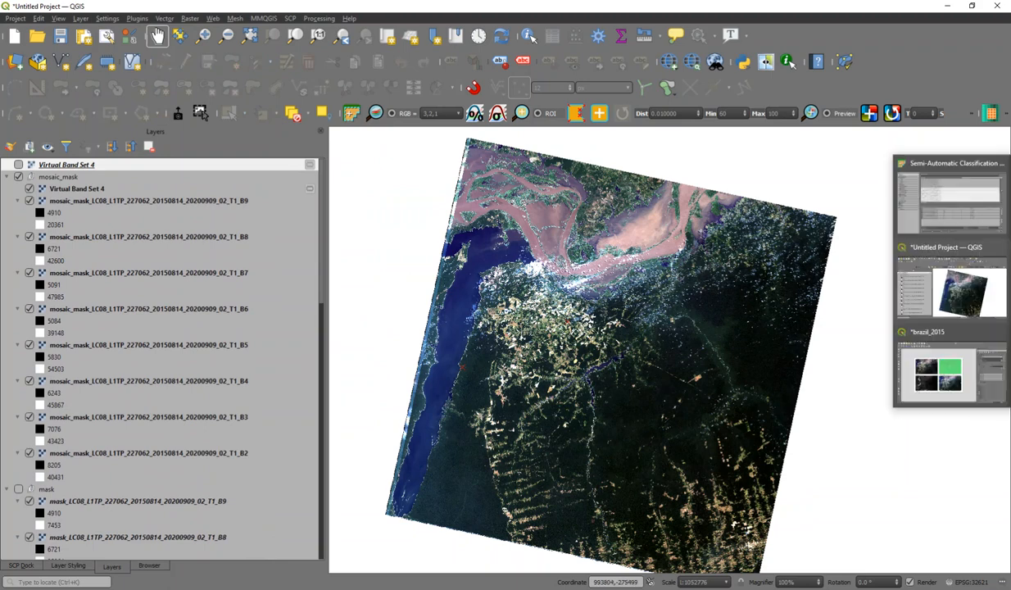
pyautogui.click(968, 361)
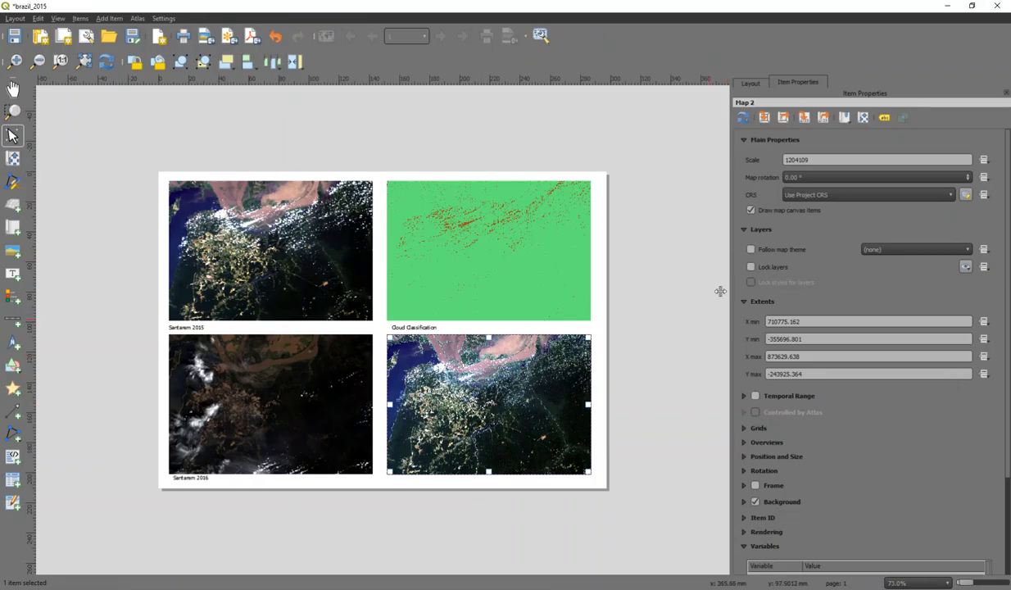
pyautogui.click(744, 118)
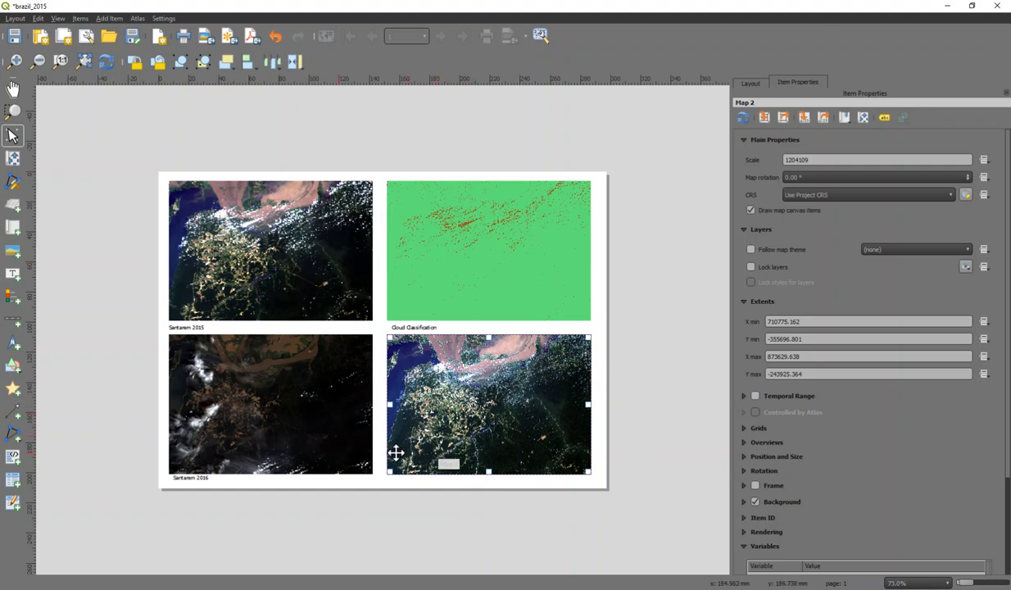
# Add the caption label "Santarem 2015 masked" beneath the lower-right map of the layout.
pyautogui.click(13, 275)
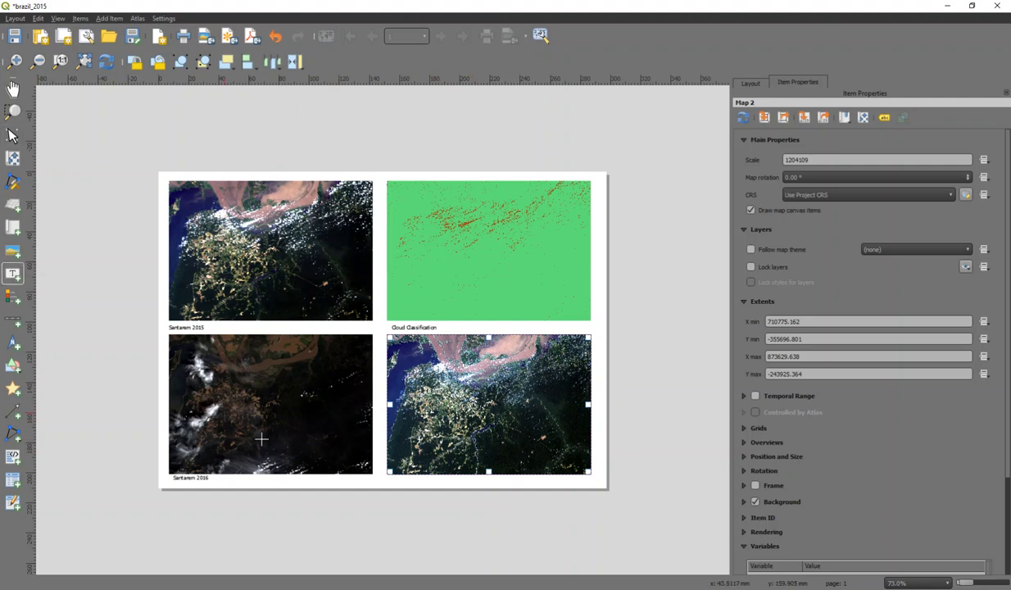
pyautogui.moveTo(392, 475); pyautogui.dragTo(456, 486)
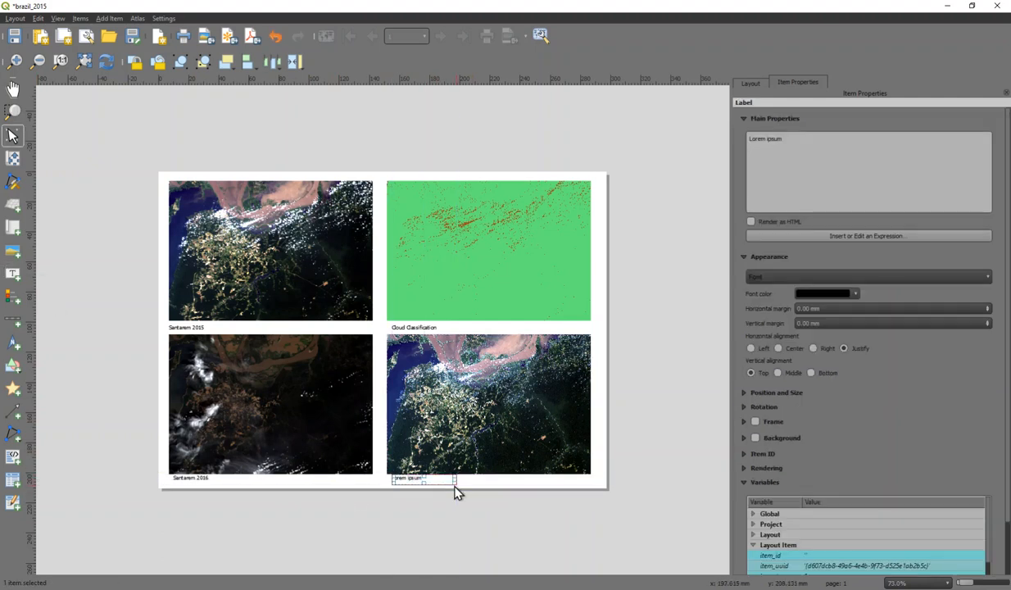
pyautogui.moveTo(785, 145); pyautogui.dragTo(730, 140)
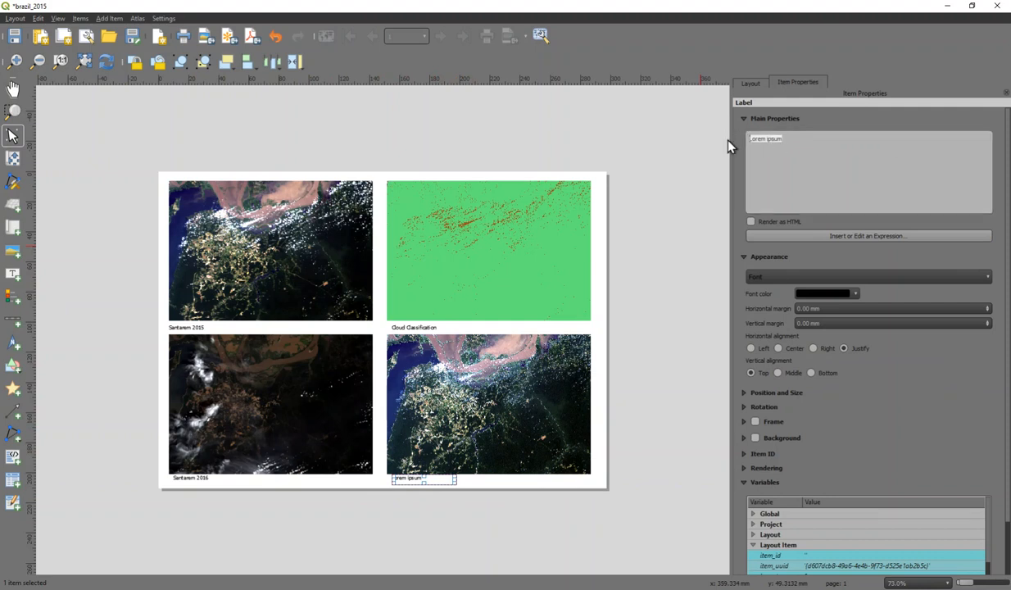
pyautogui.write('Santarem 2015 masked')
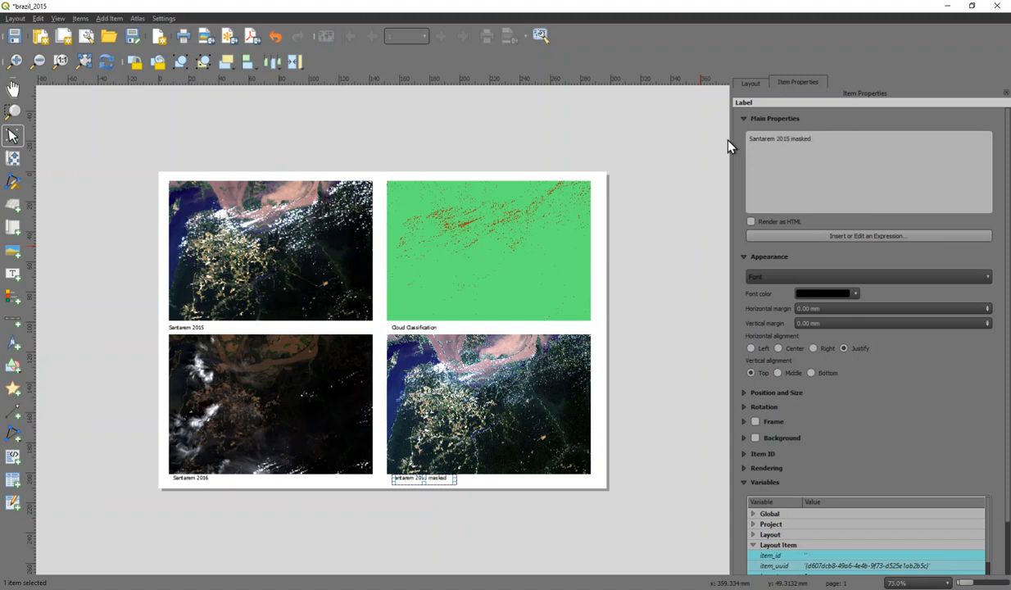
pyautogui.press('Return')
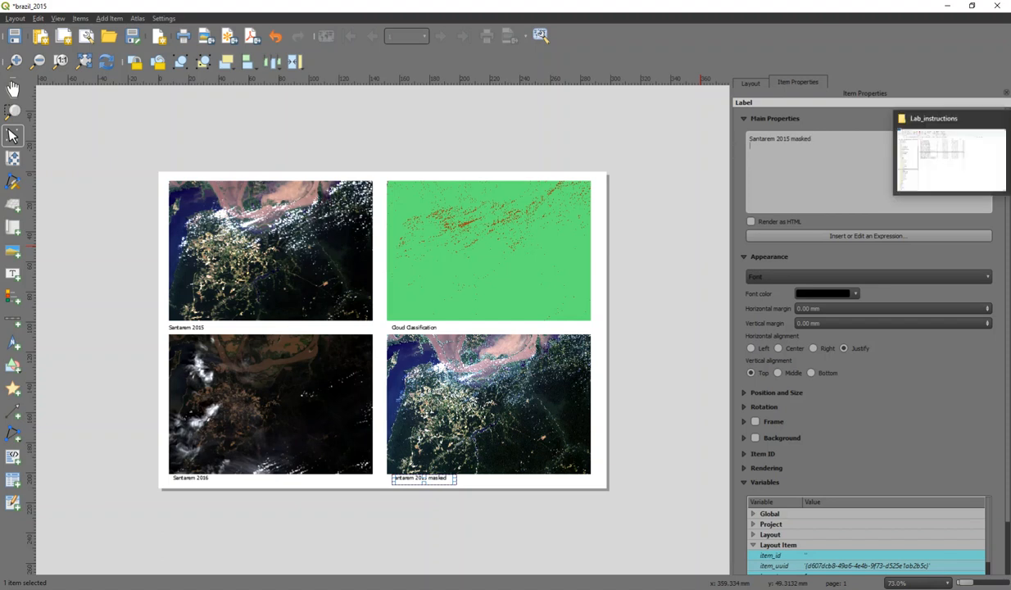